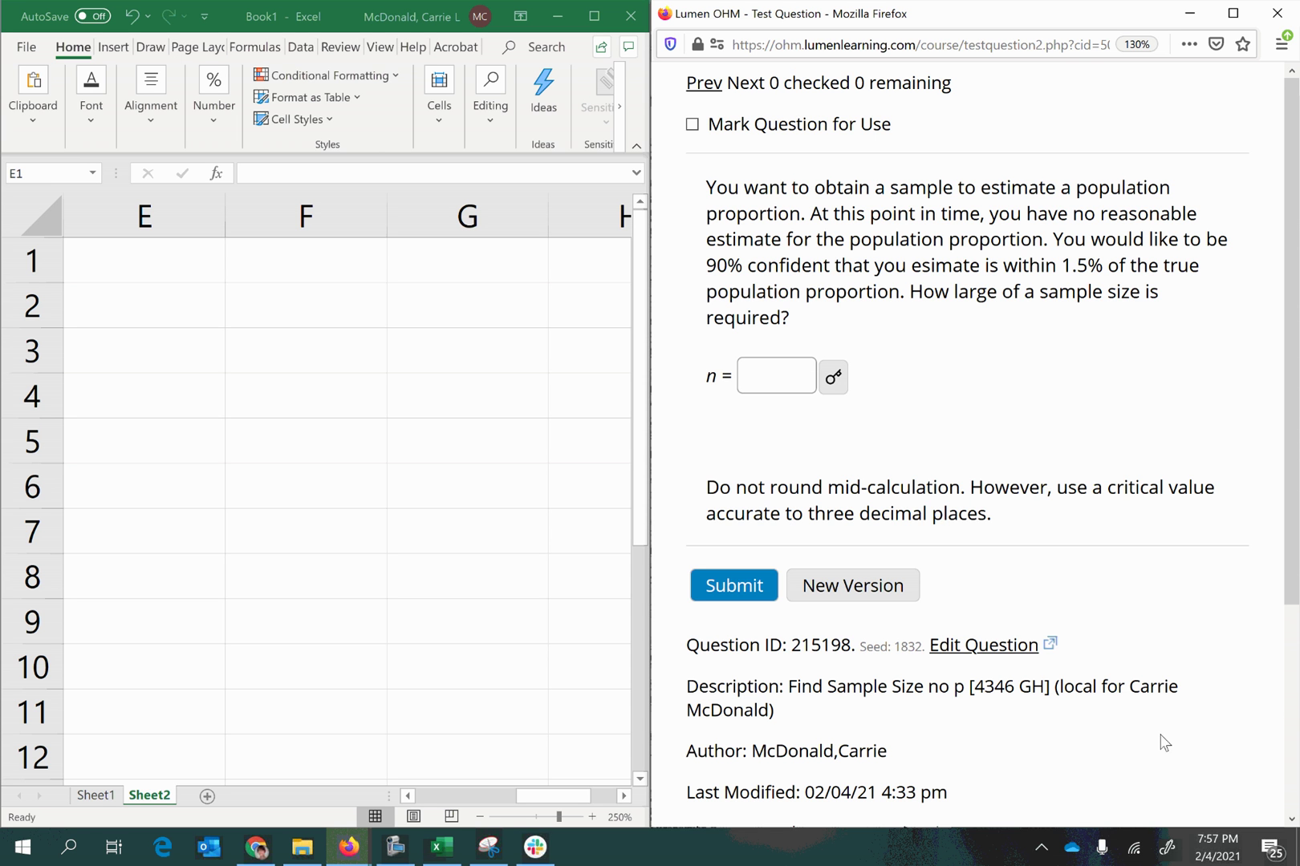
Step: Highlight the 90% confidence level, the 1.5% margin of error and 'no reasonable estimate' in the question
left_click_drag(713, 269, 741, 271)
left_click_drag(1004, 269, 1103, 273)
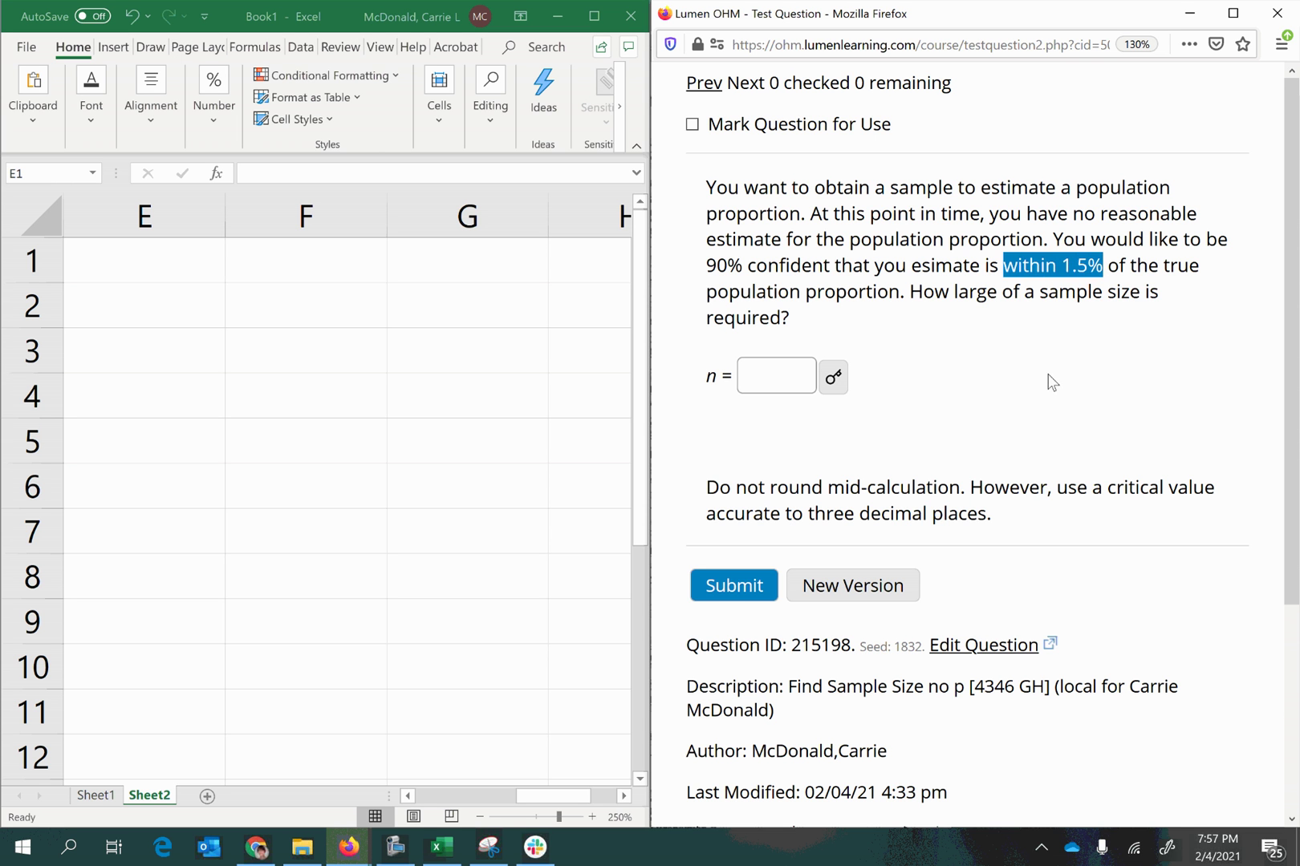
left_click(1023, 377)
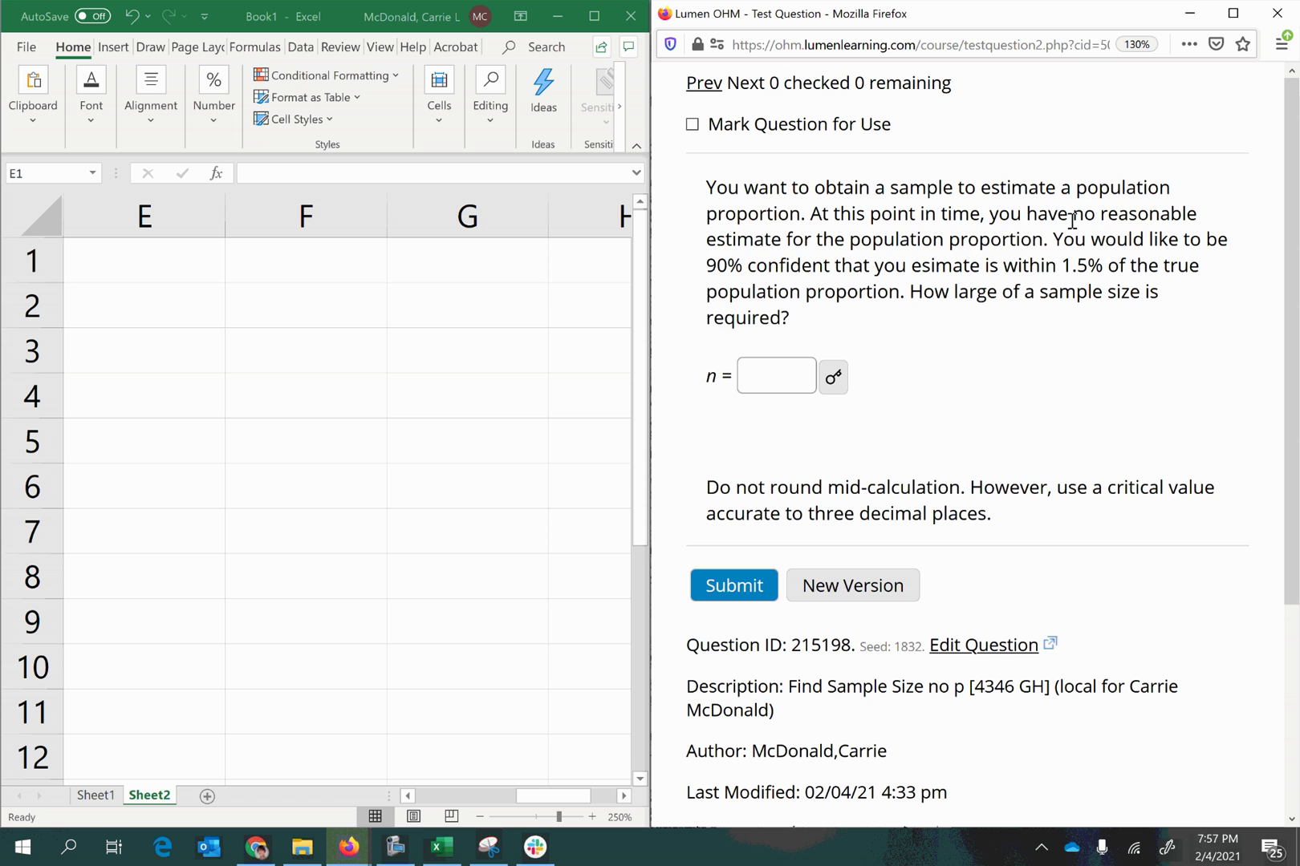
left_click_drag(1073, 217, 782, 241)
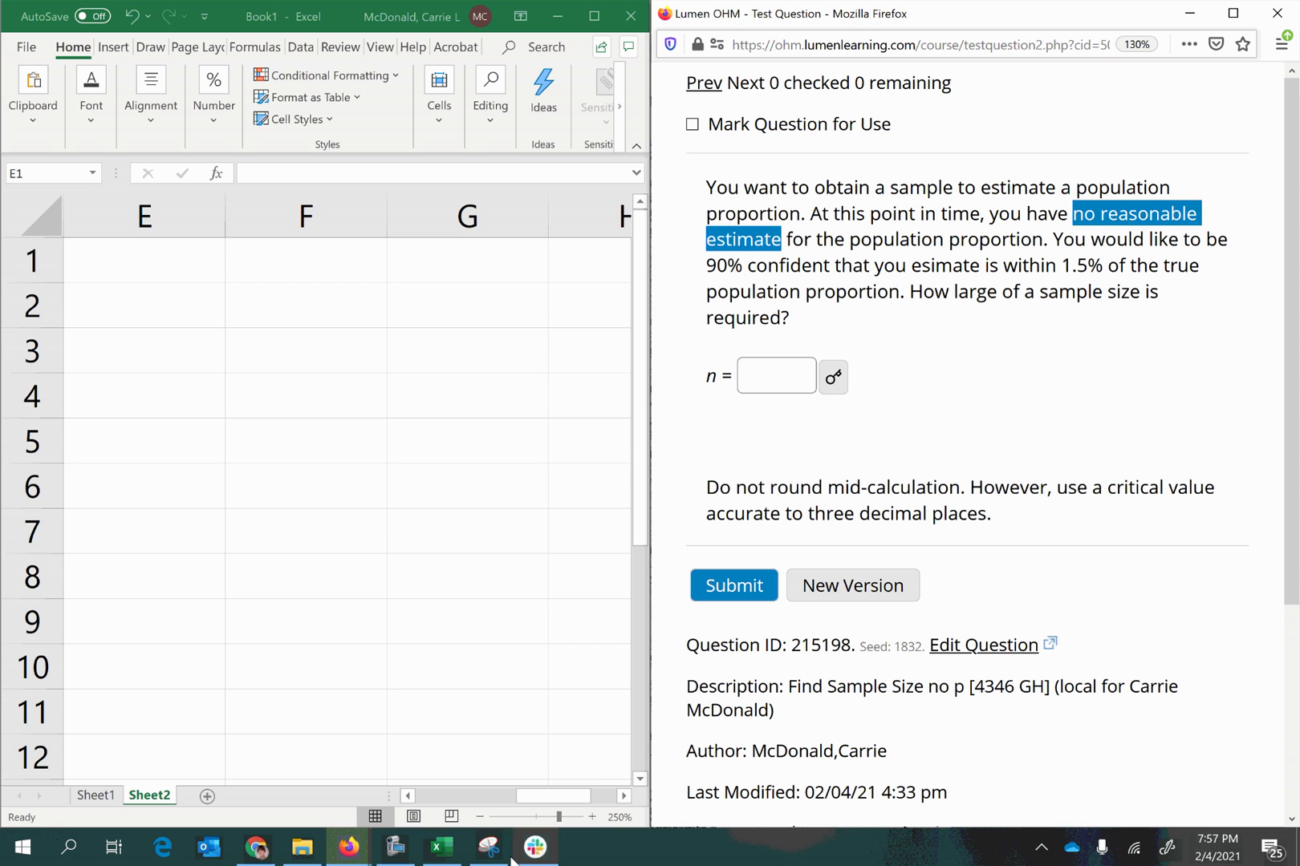
Step: Paste the snipped sample-size formula picture into the sheet and move it left
left_click(489, 846)
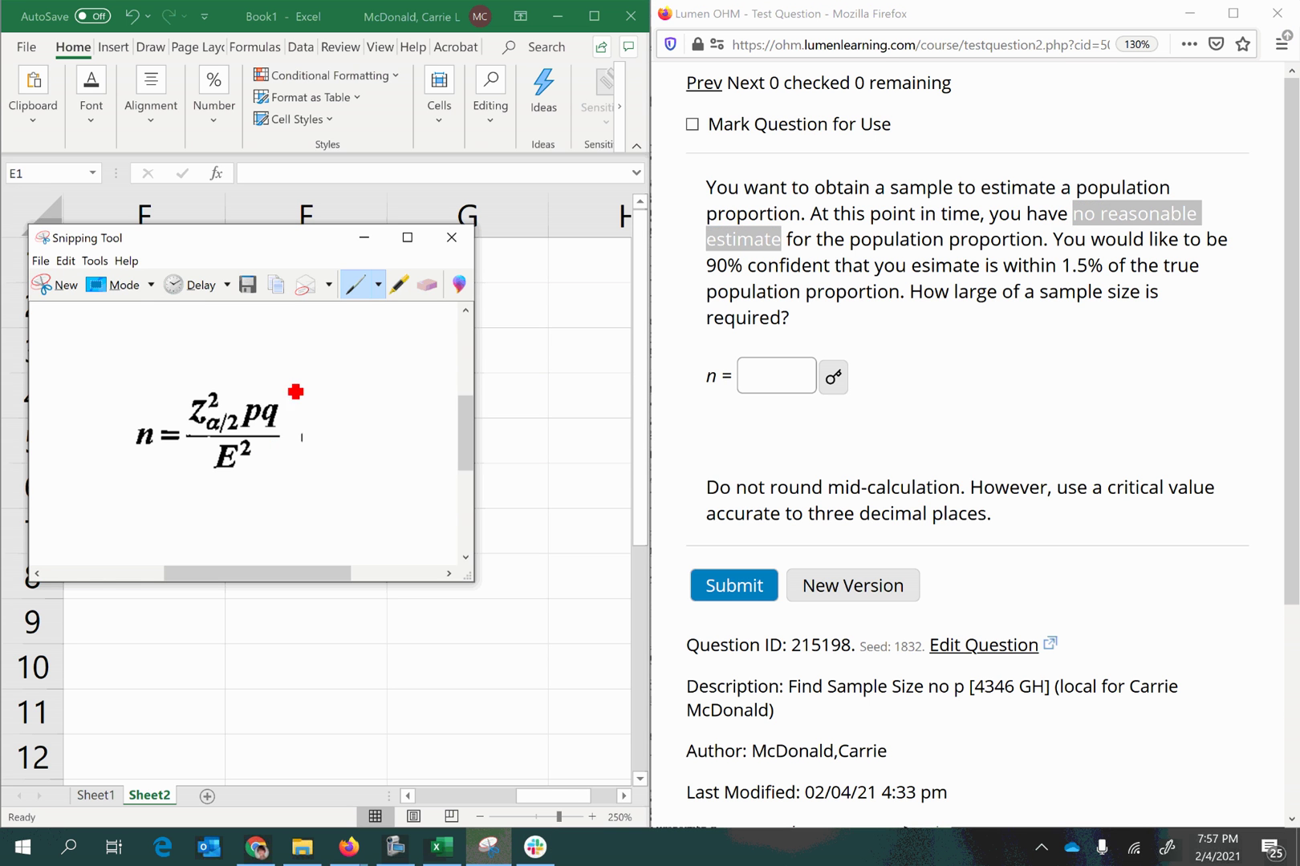
key("alt+Tab")
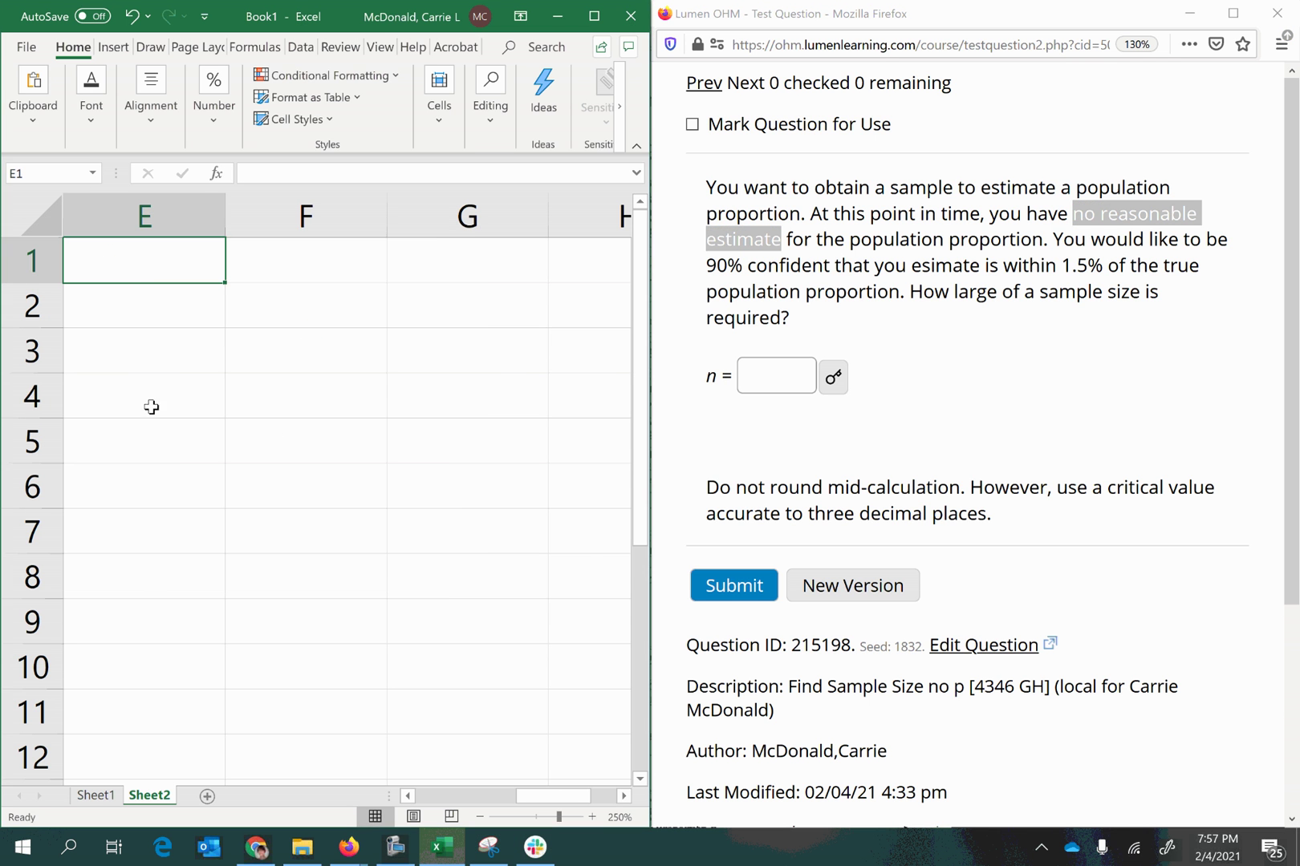
key("ctrl+v")
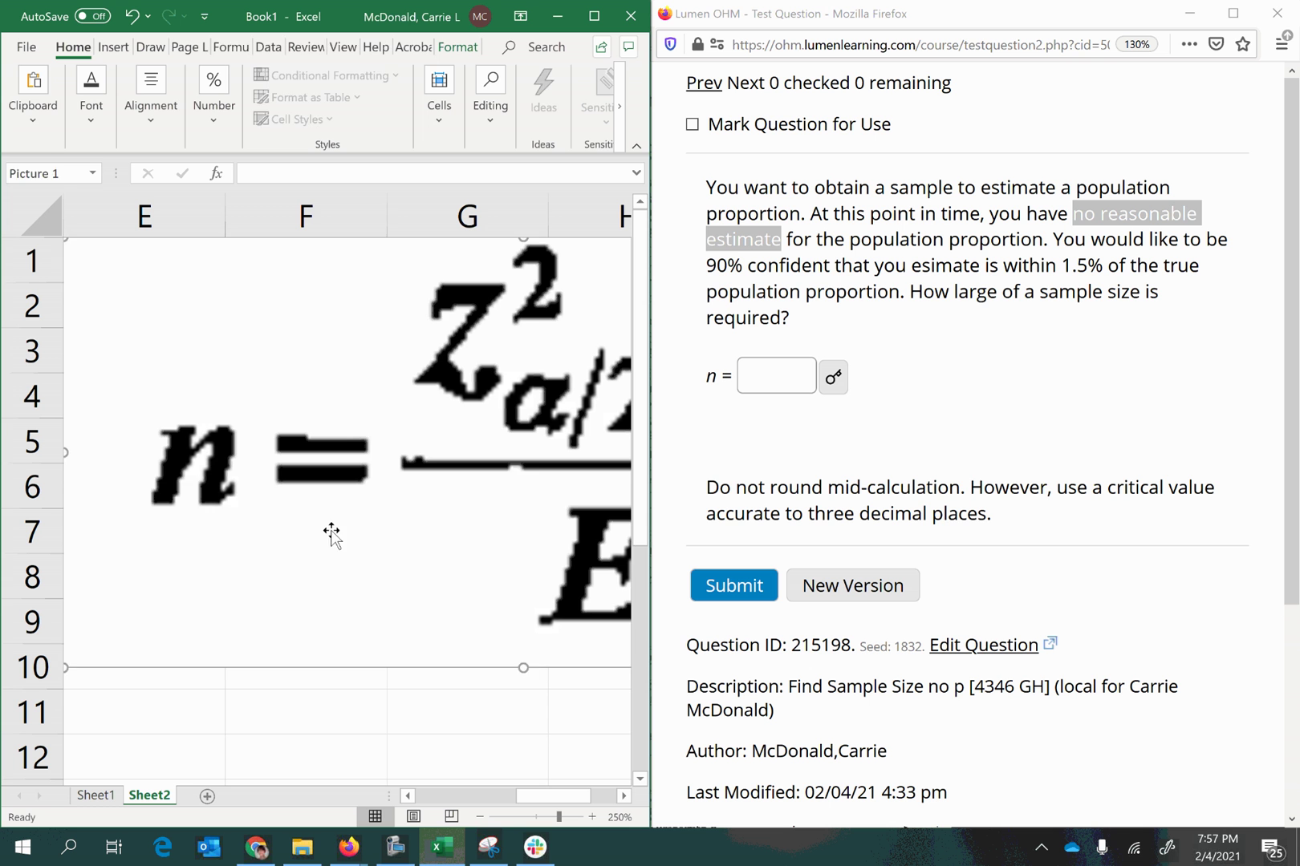
left_click_drag(415, 560, 318, 559)
left_click_drag(525, 618, 266, 618)
key("Left")
key("Left")
key("Left")
key("Left")
key("Left")
key("Left")
key("Left")
key("Left")
key("Left")
key("Left")
key("Left")
key("Left")
key("Left")
key("Left")
key("Left")
key("Left")
key("Left")
key("Left")
key("Left")
key("Left")
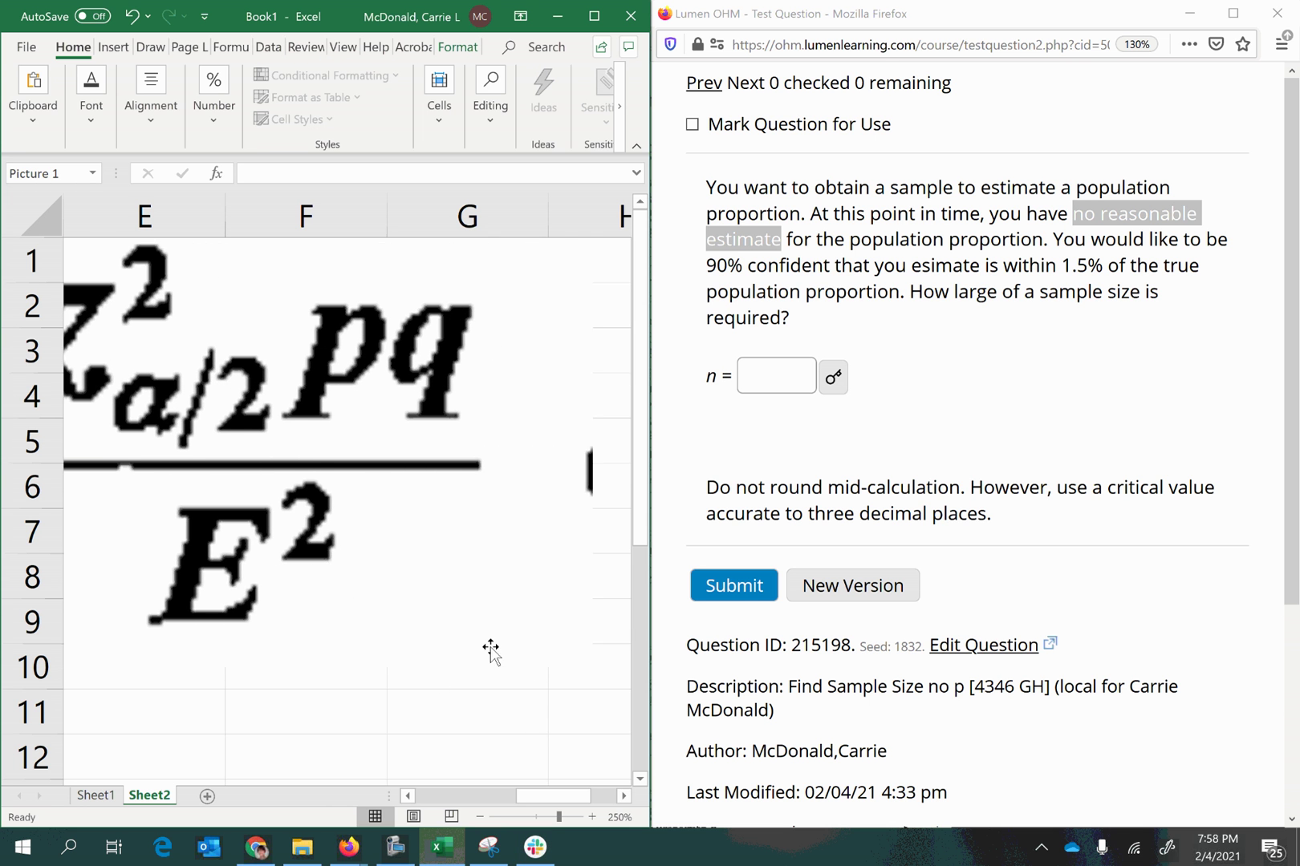
Step: Shrink the formula picture to a small size at the top-left so n = shows fully
left_click_drag(560, 672, 520, 543)
left_click_drag(435, 399, 502, 397)
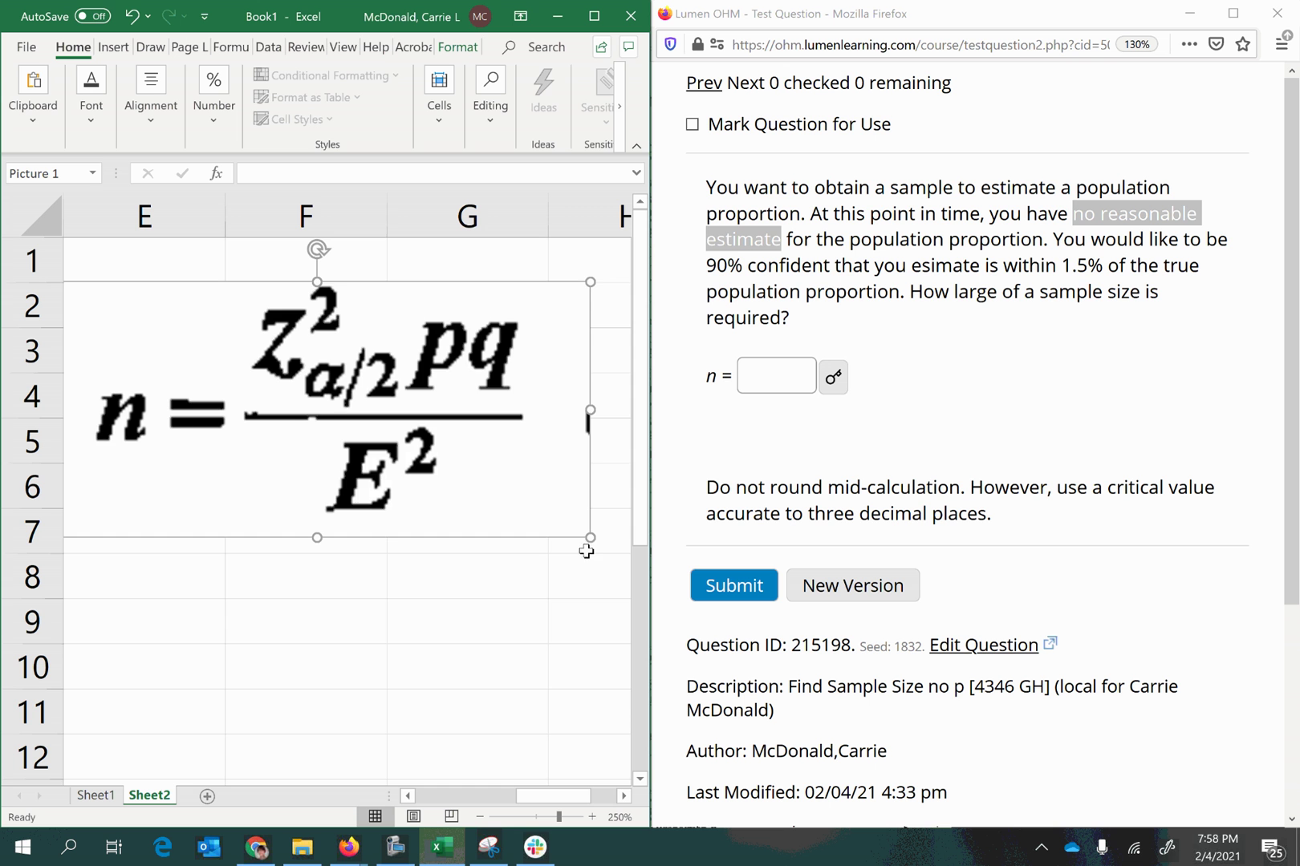
left_click_drag(590, 537, 350, 425)
left_click_drag(230, 363, 257, 337)
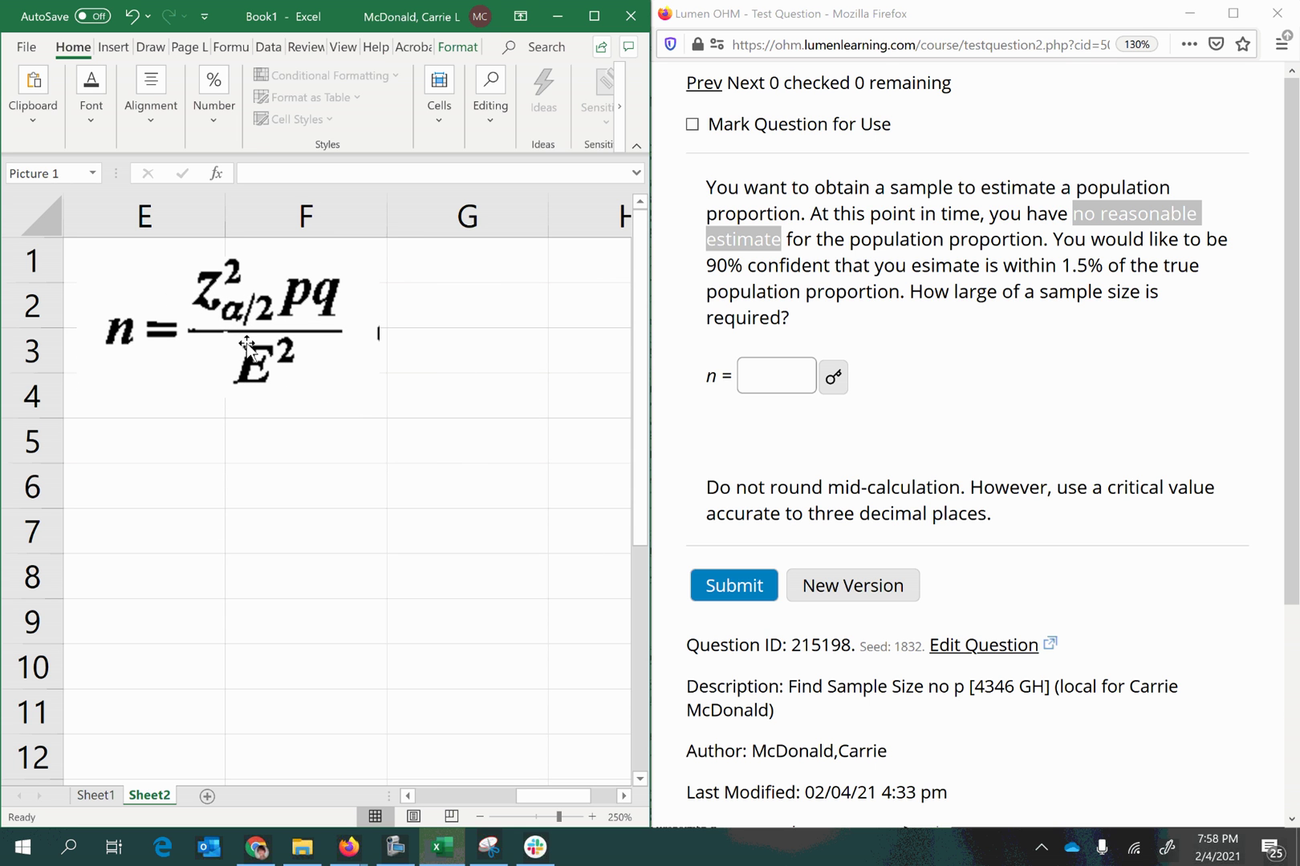
left_click_drag(380, 399, 309, 367)
left_click(278, 495)
Step: Enter the label p in E5 with the value 0.5 in F5
left_click(149, 409)
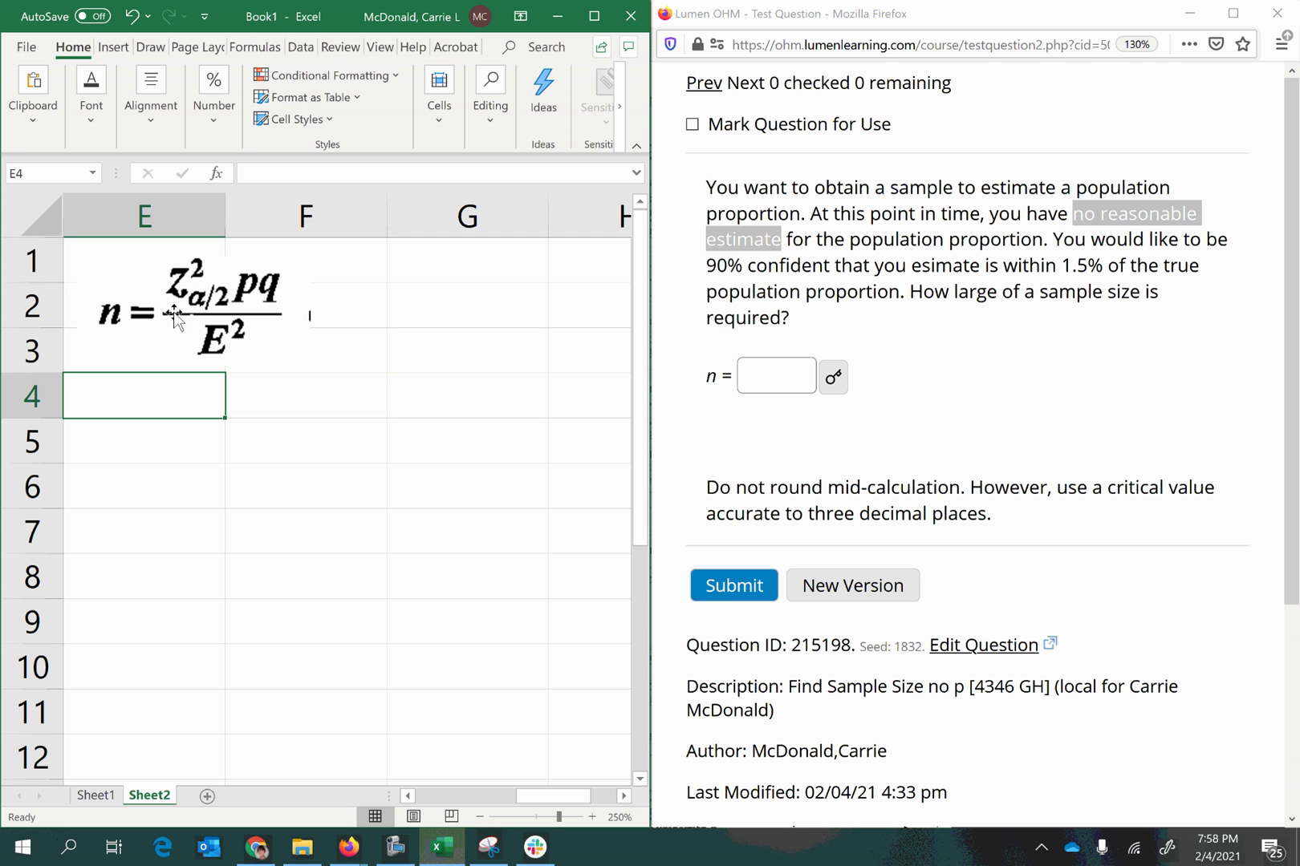
left_click(176, 317)
left_click(180, 455)
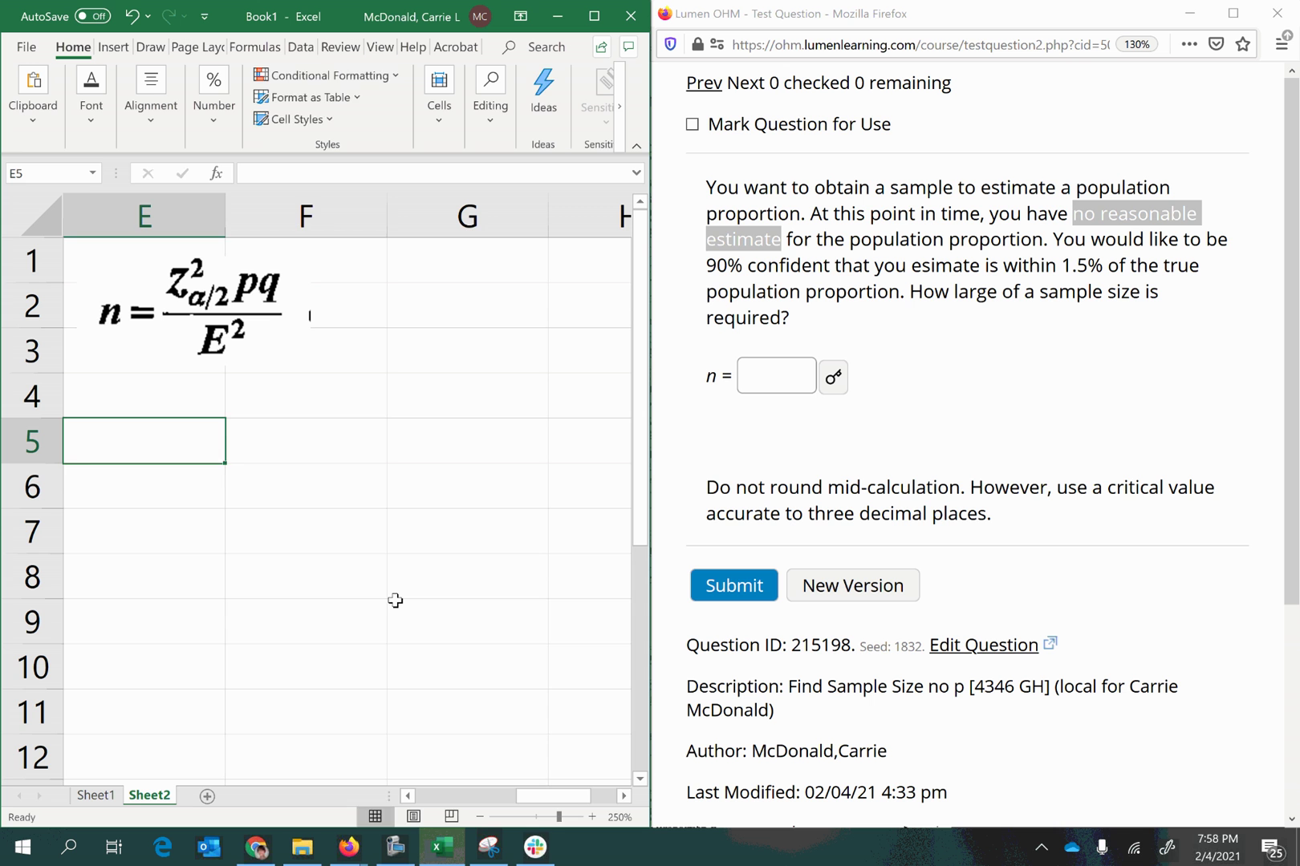
type("p")
key("Tab")
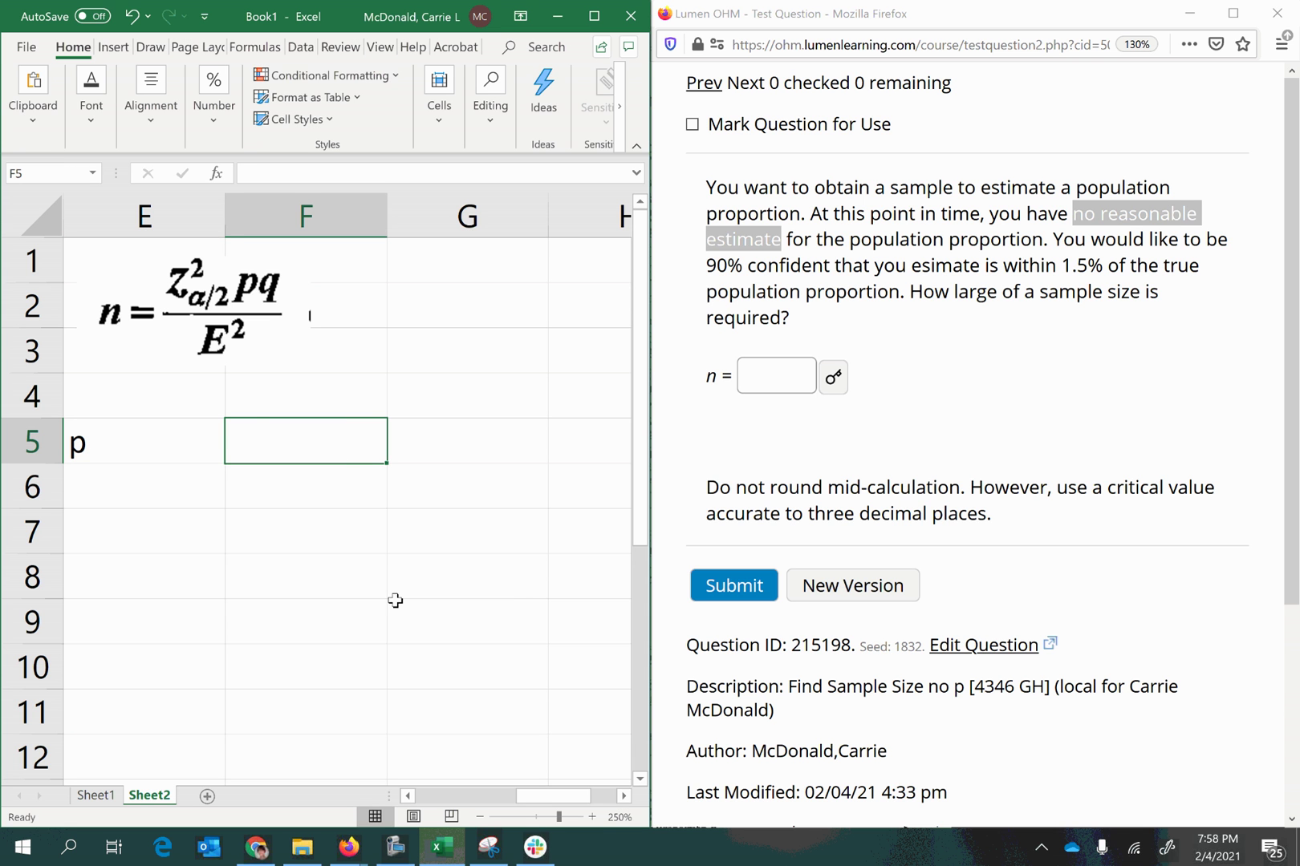
type(".")
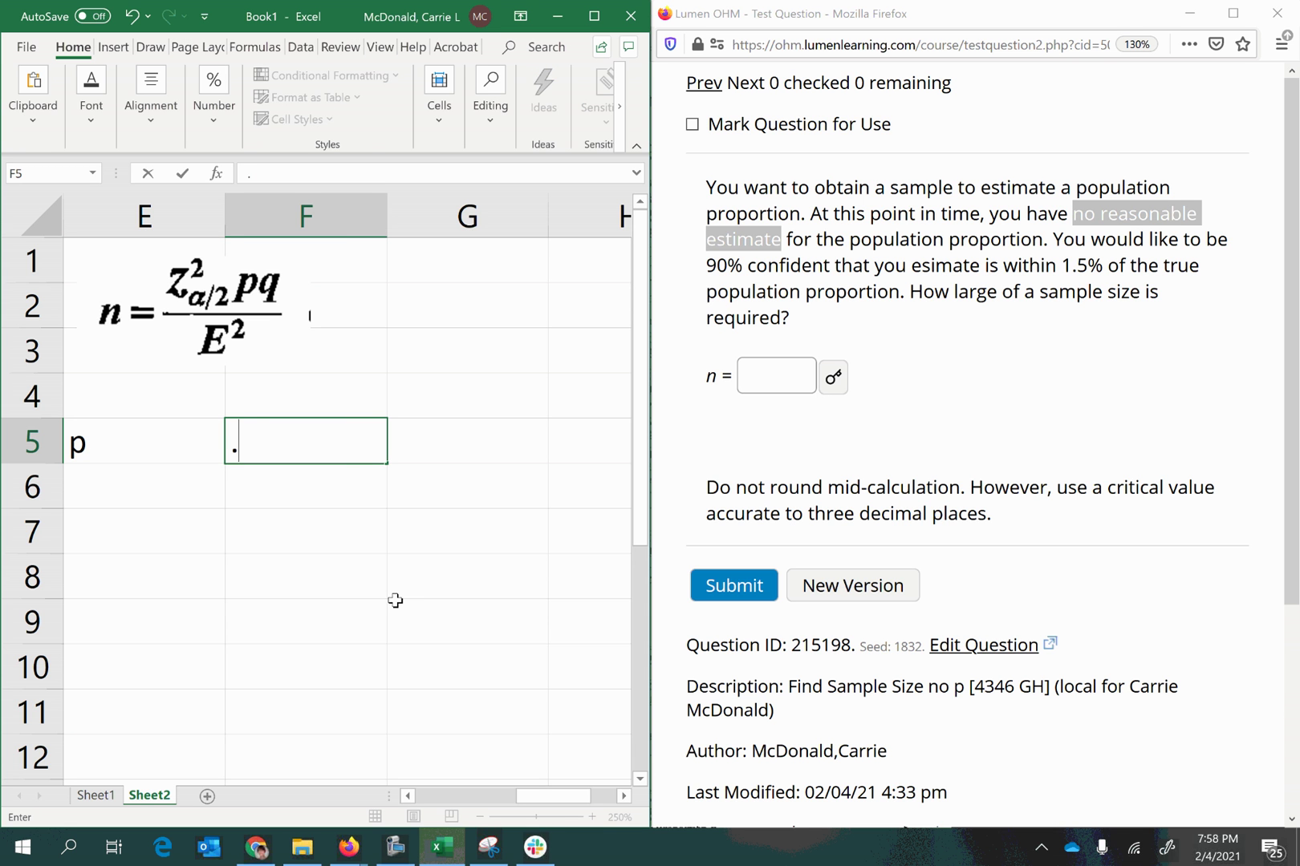
type("5")
key("Return")
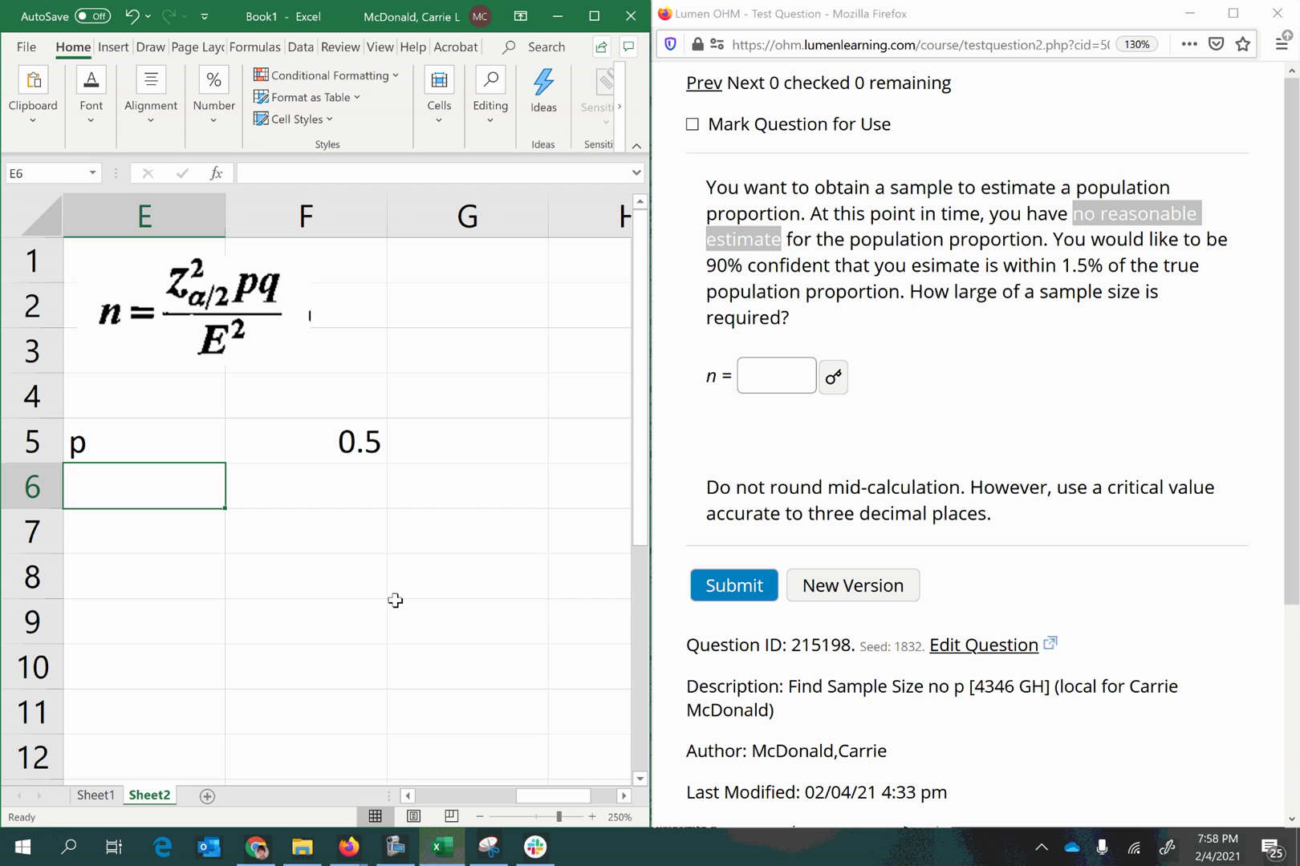
Step: Enter the label q in E6 with the formula =1-F5 in F6
type("q")
key("Tab")
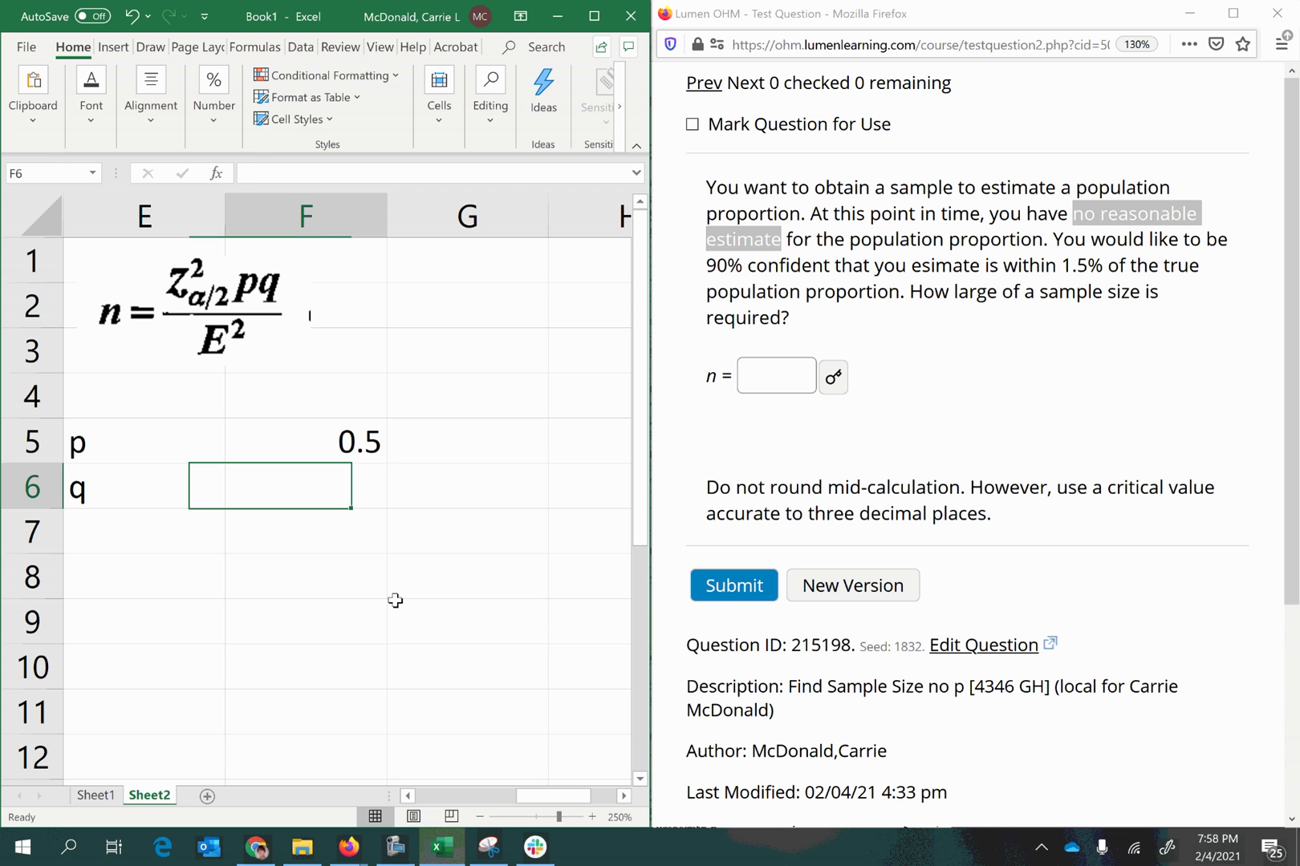
type("=1")
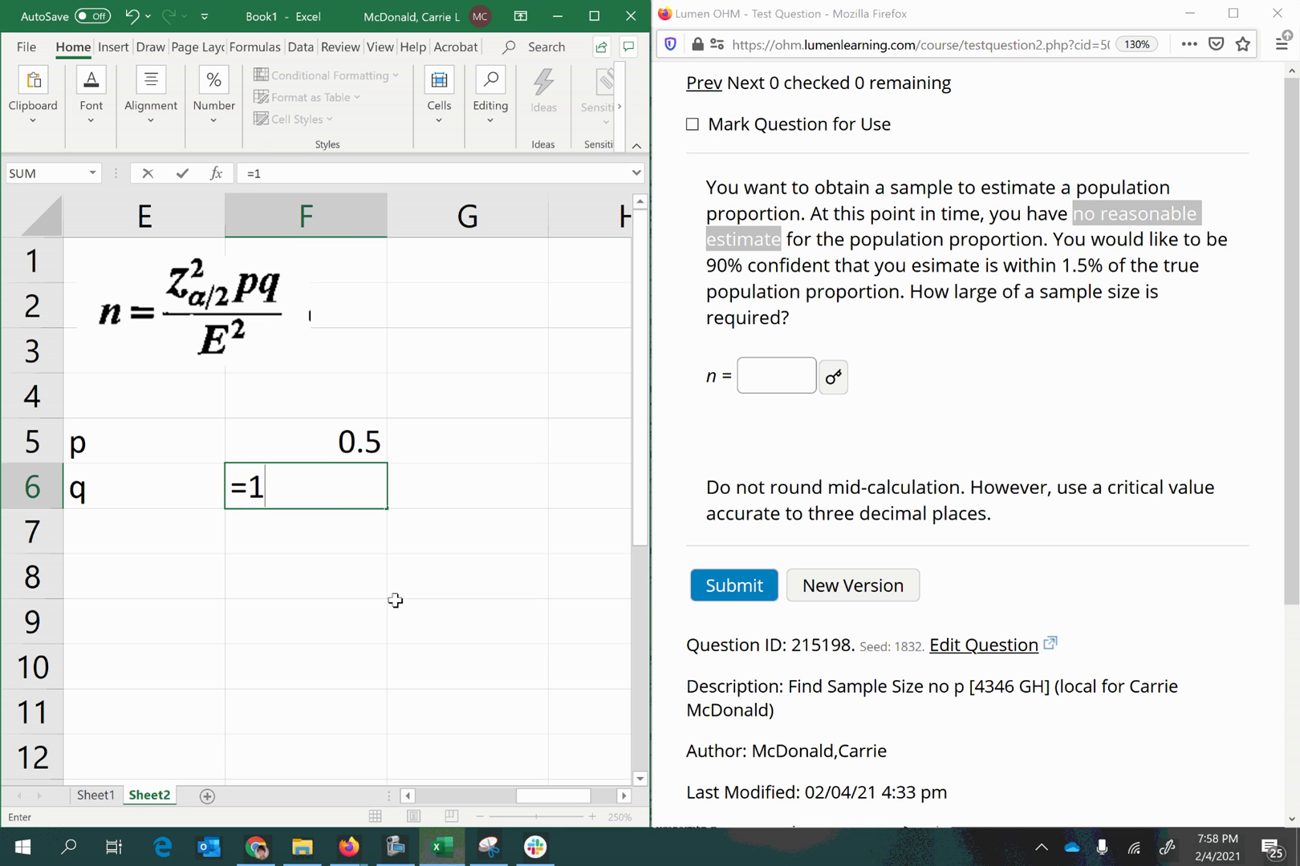
type("-")
left_click(336, 442)
key("Return")
Step: Review the p and q cells and cancel the replace-data prompt to keep p's value
left_click(291, 443)
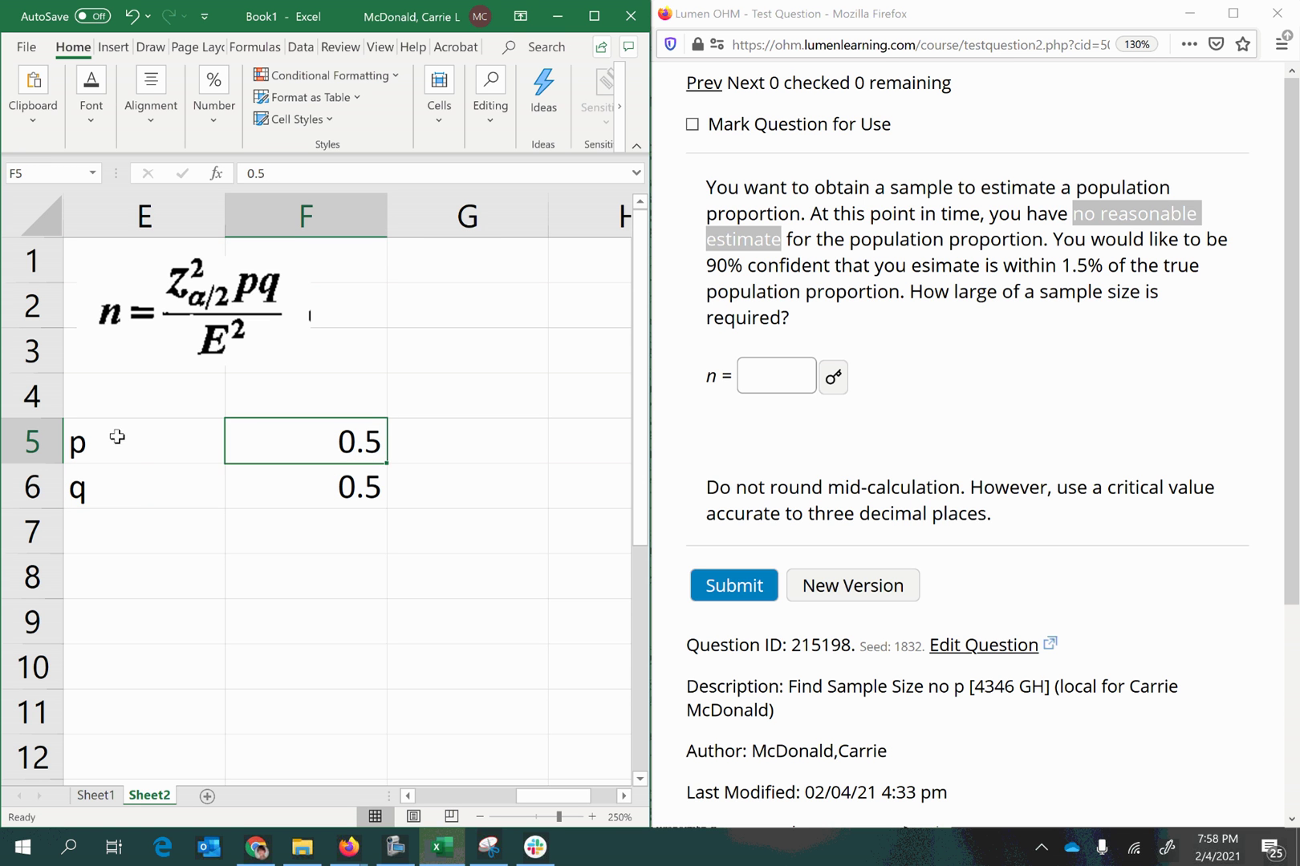
left_click(114, 443)
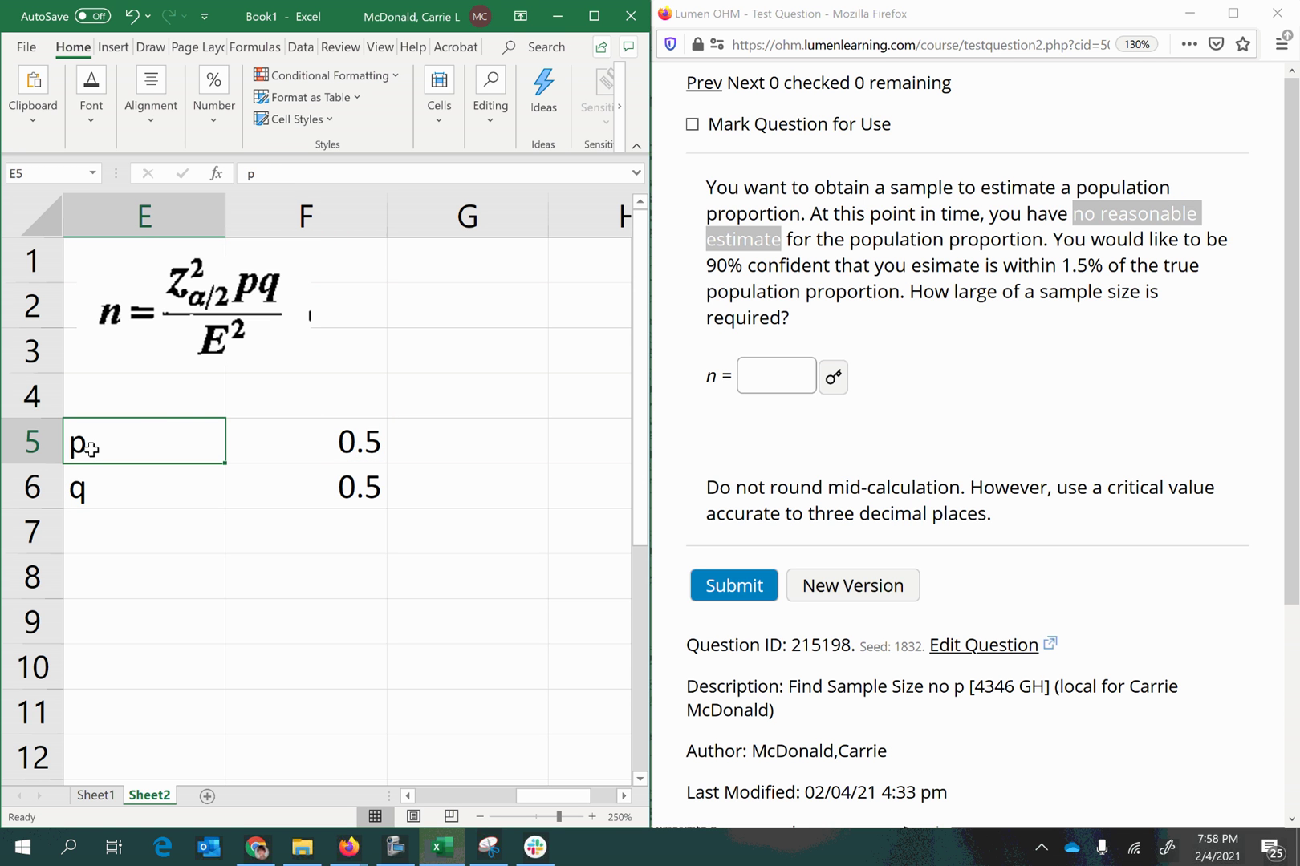
left_click(376, 452)
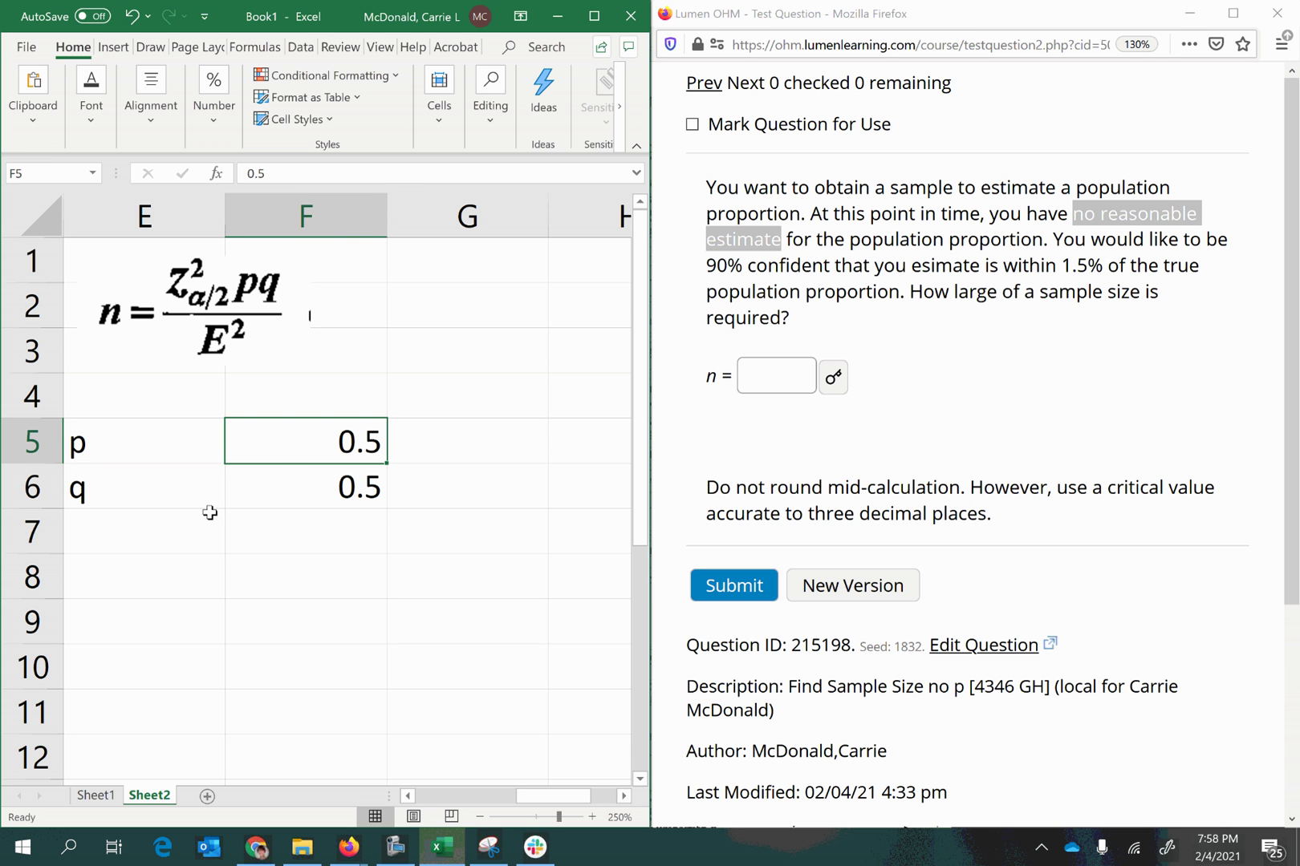
left_click(89, 502)
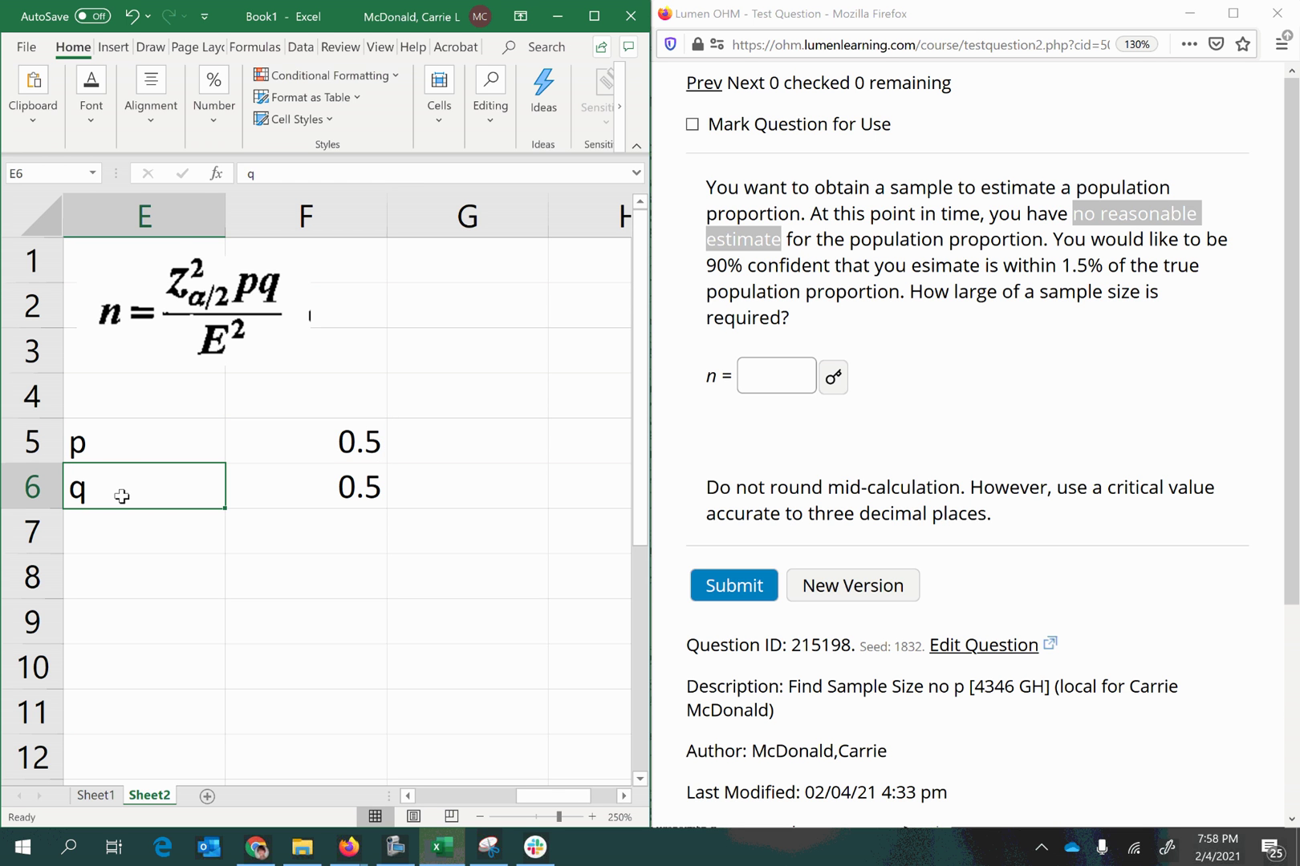
left_click(305, 497)
left_click_drag(335, 463, 340, 443)
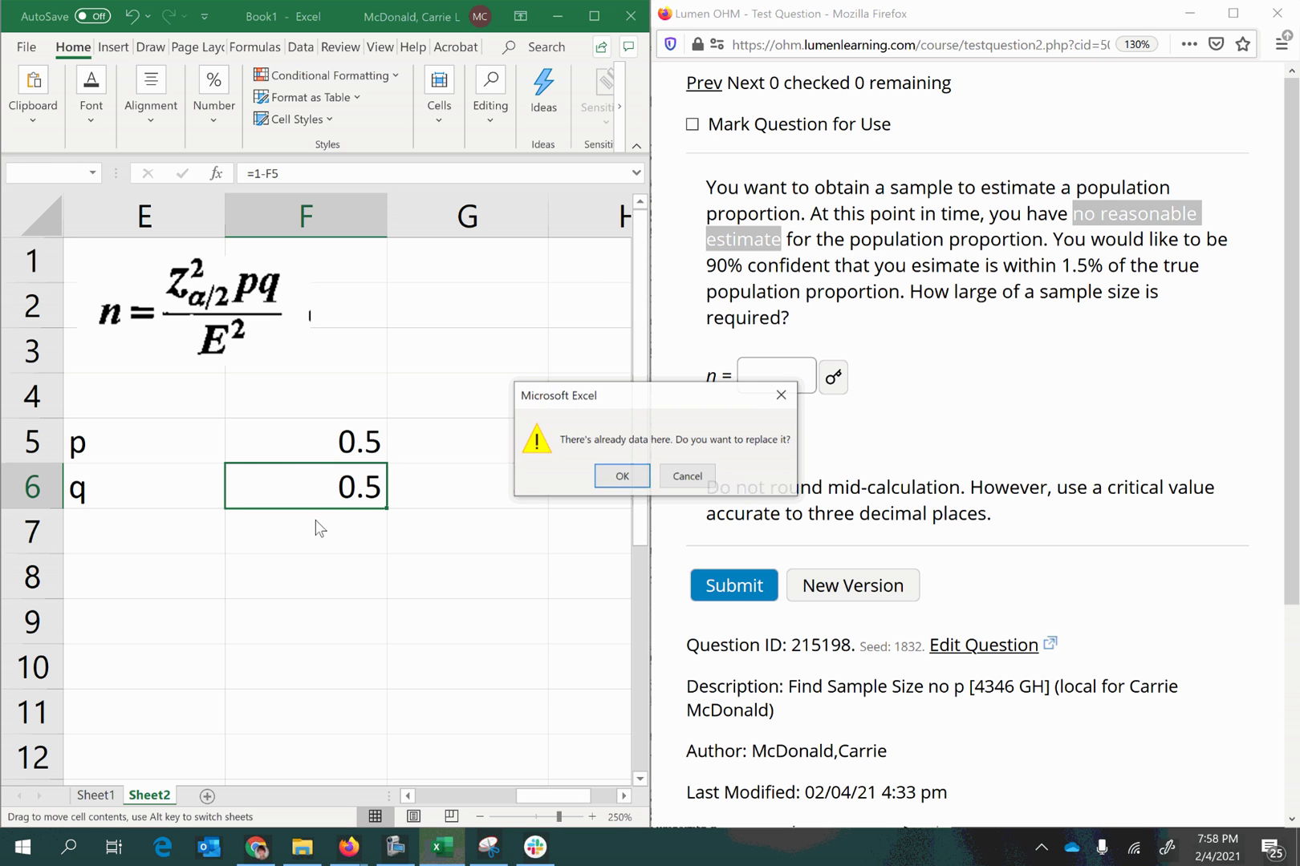
left_click(709, 483)
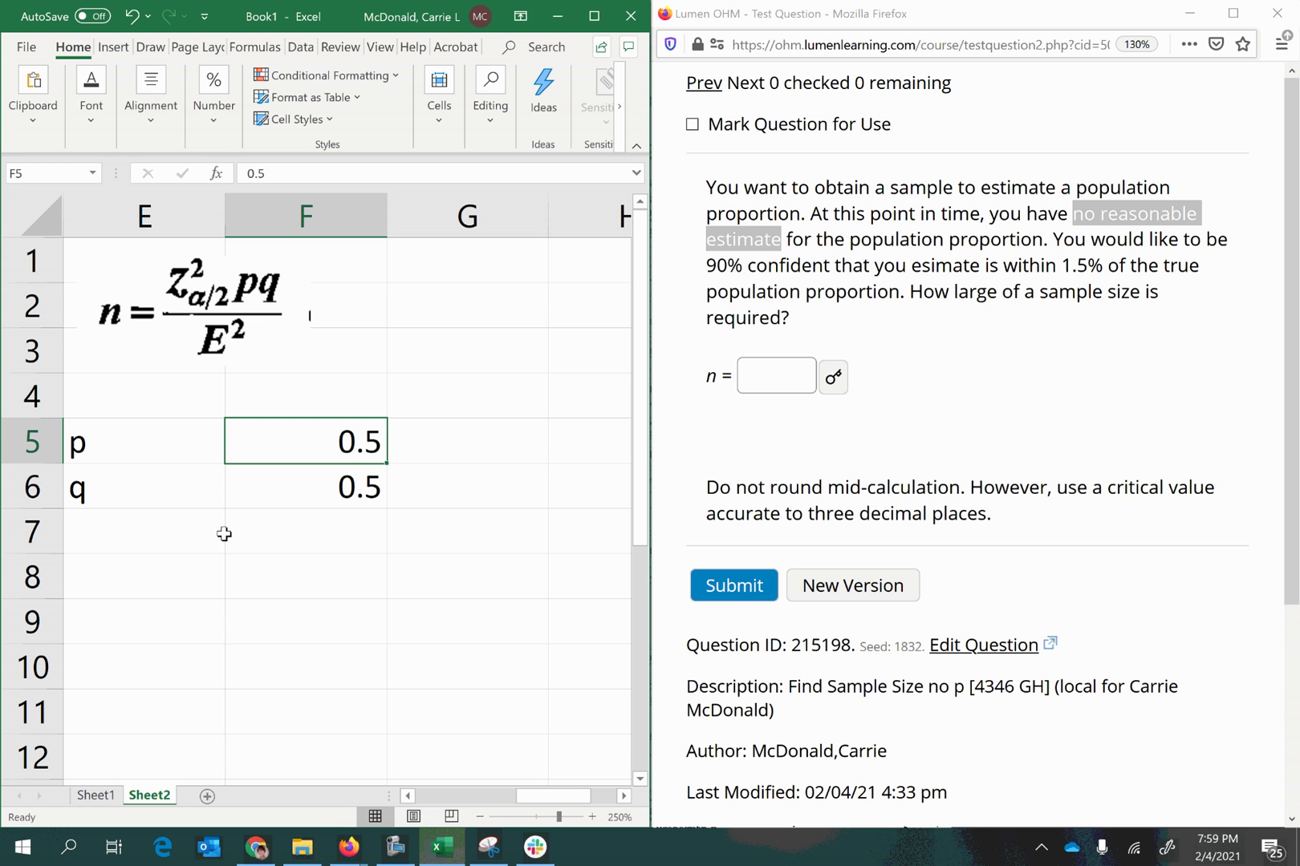
Step: Enter E with 0.015 in row 7 and the label CV: z in E8
left_click(78, 548)
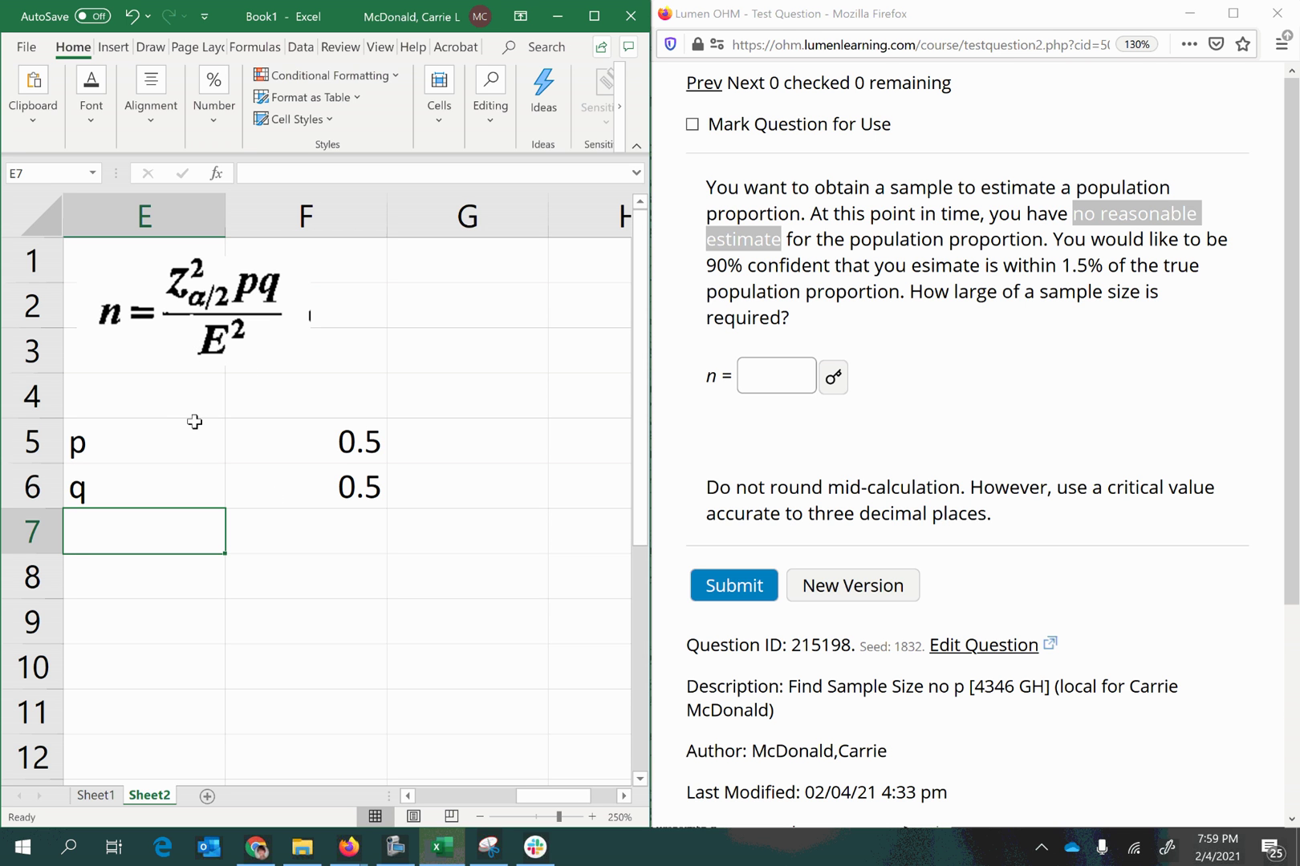
type("E")
key("Tab")
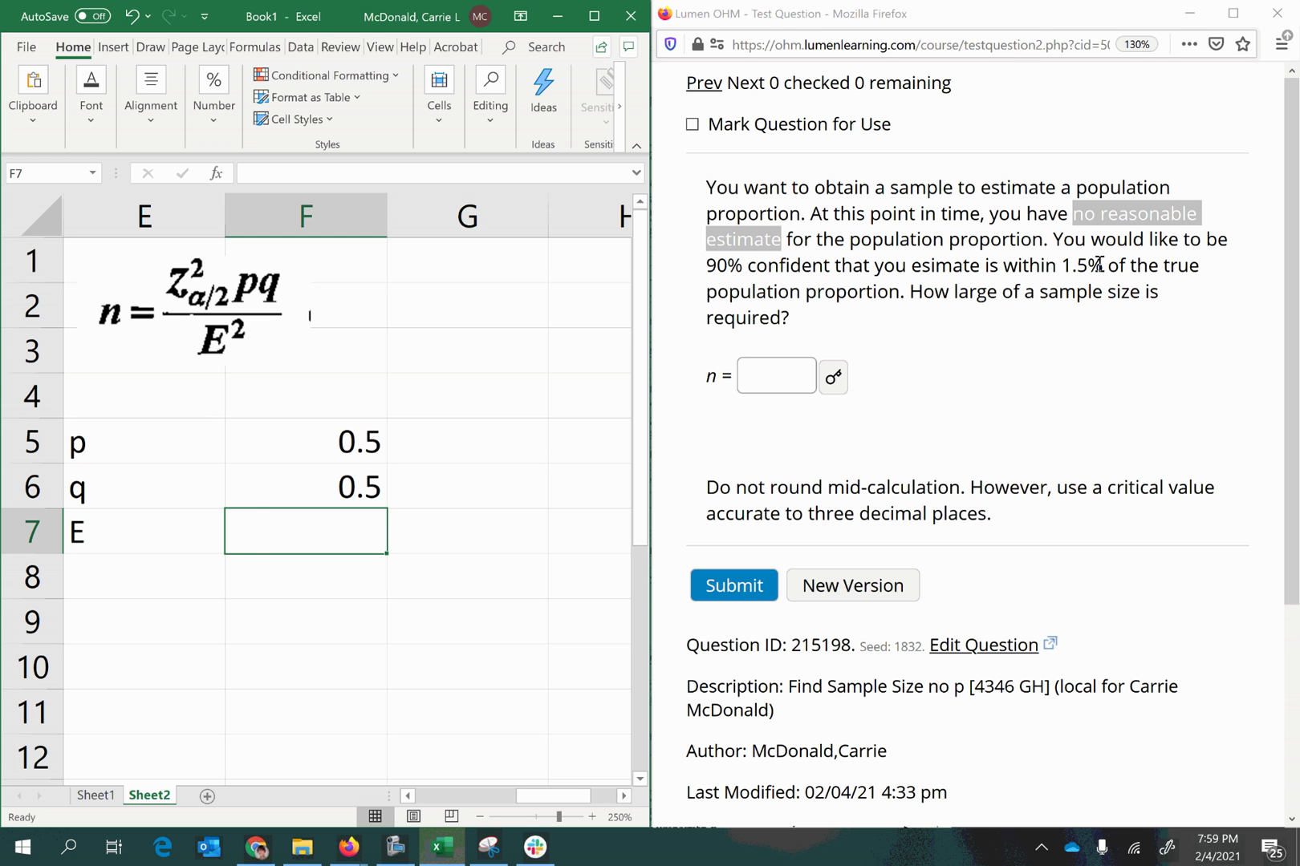
type(".015")
key("Return")
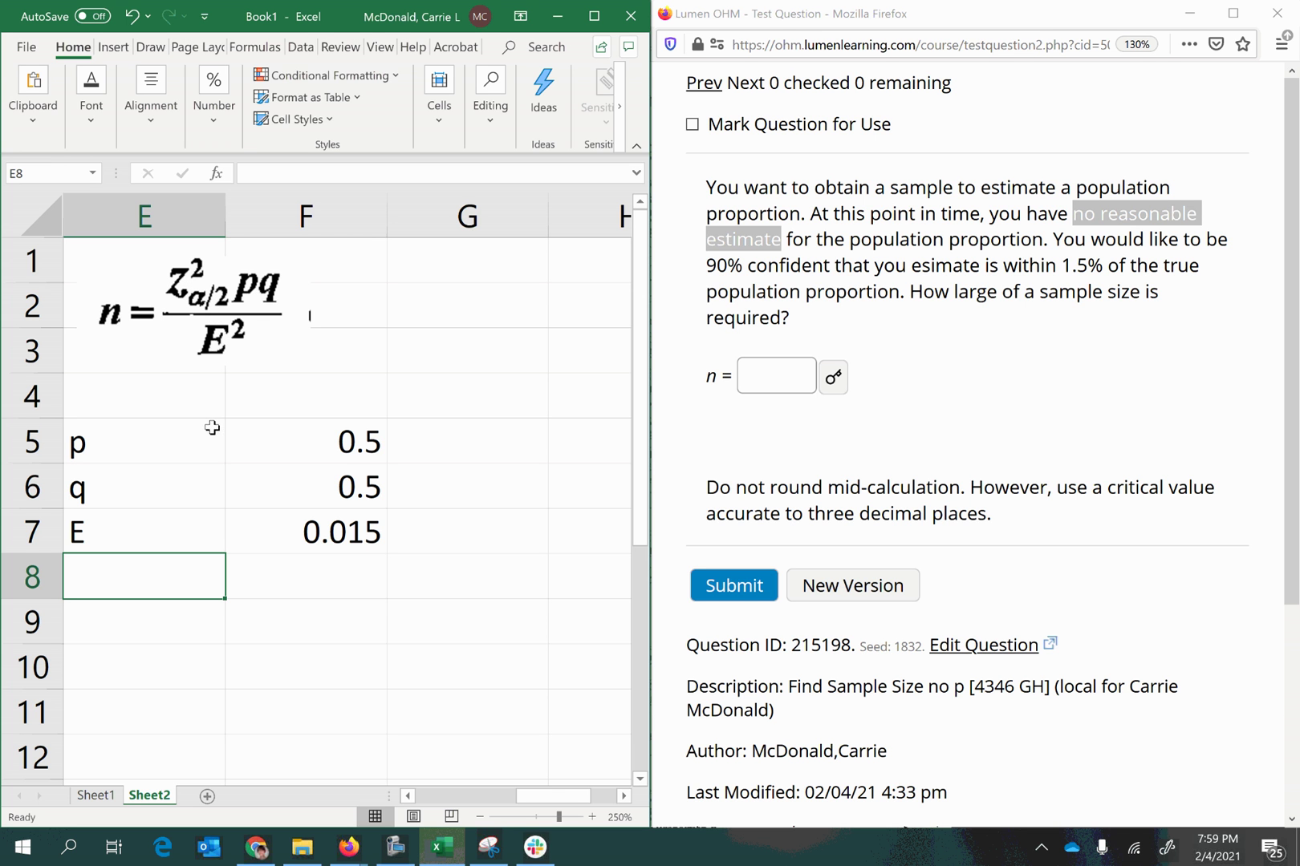
type("CV: z")
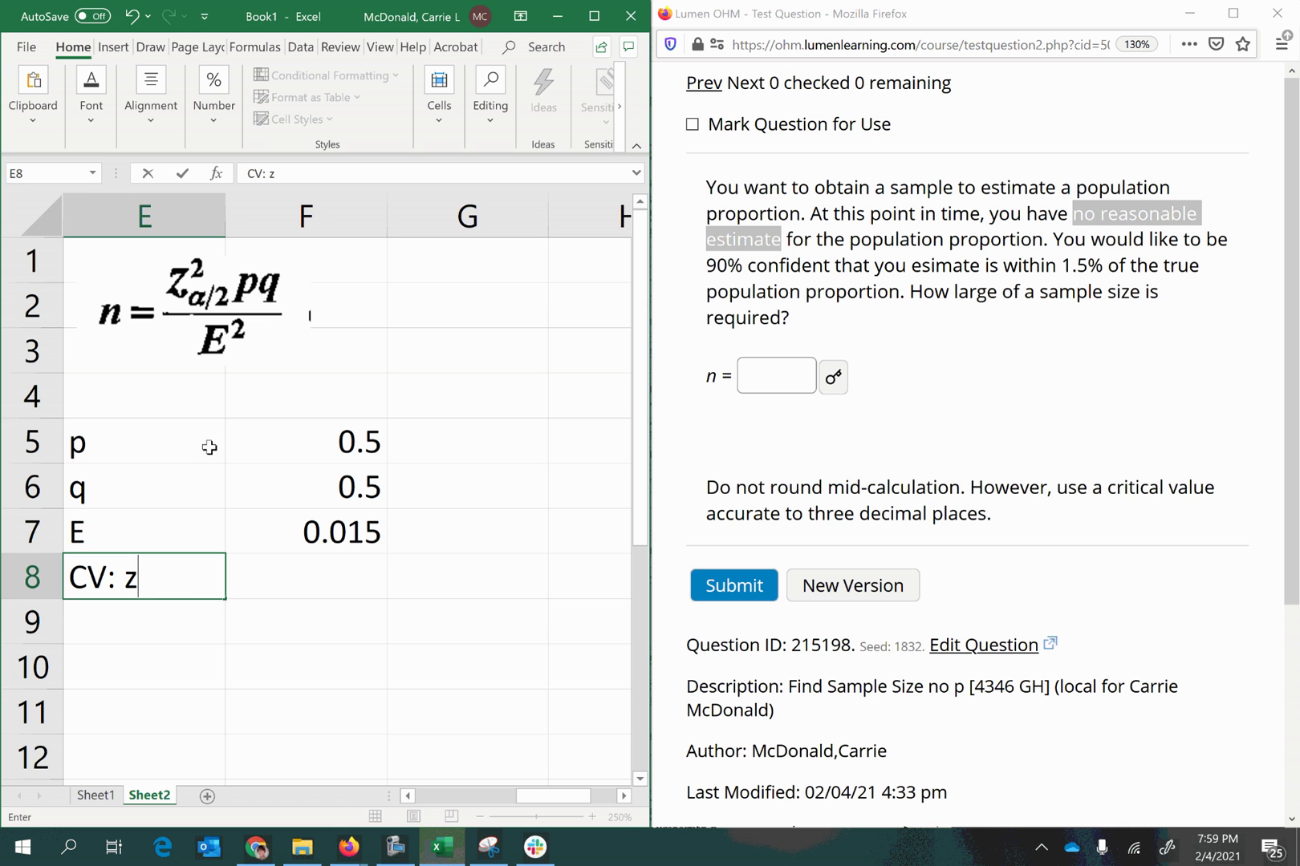
key("Return")
key("Up")
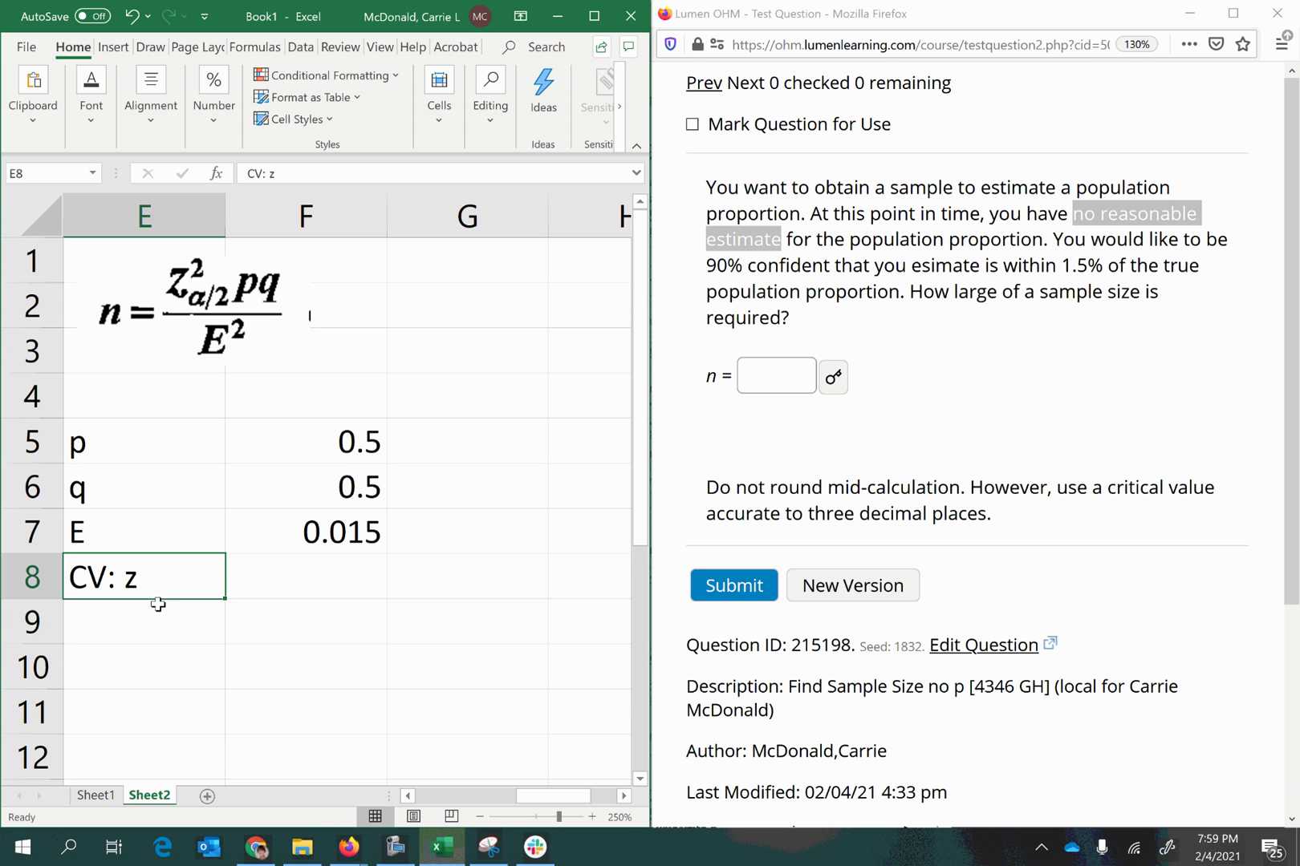
key("Down")
key("Up")
Step: Move the CV: z label down to E9 and enter CL with =0.9 in row 10
left_click_drag(142, 598, 164, 642)
left_click(160, 668)
type("CL")
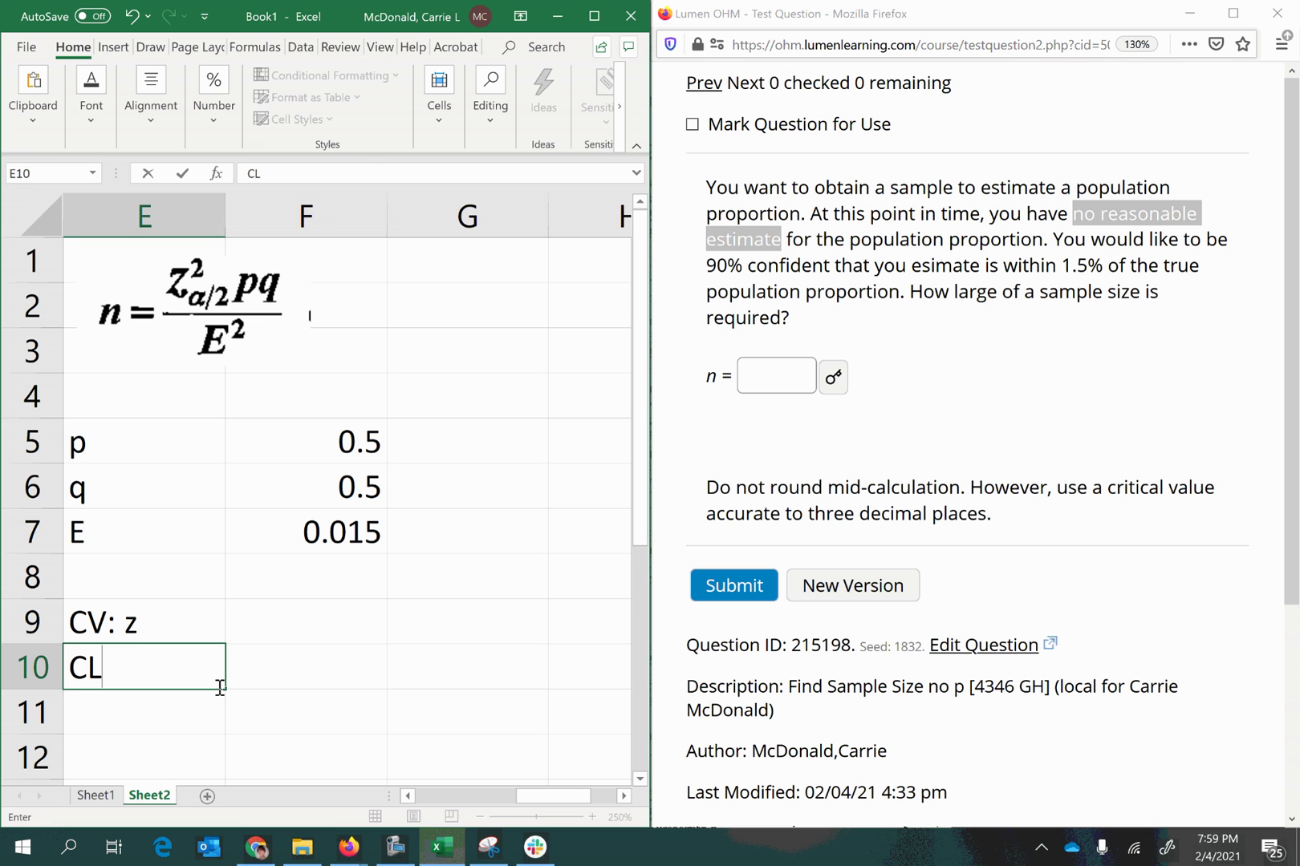
key("Tab")
type("=")
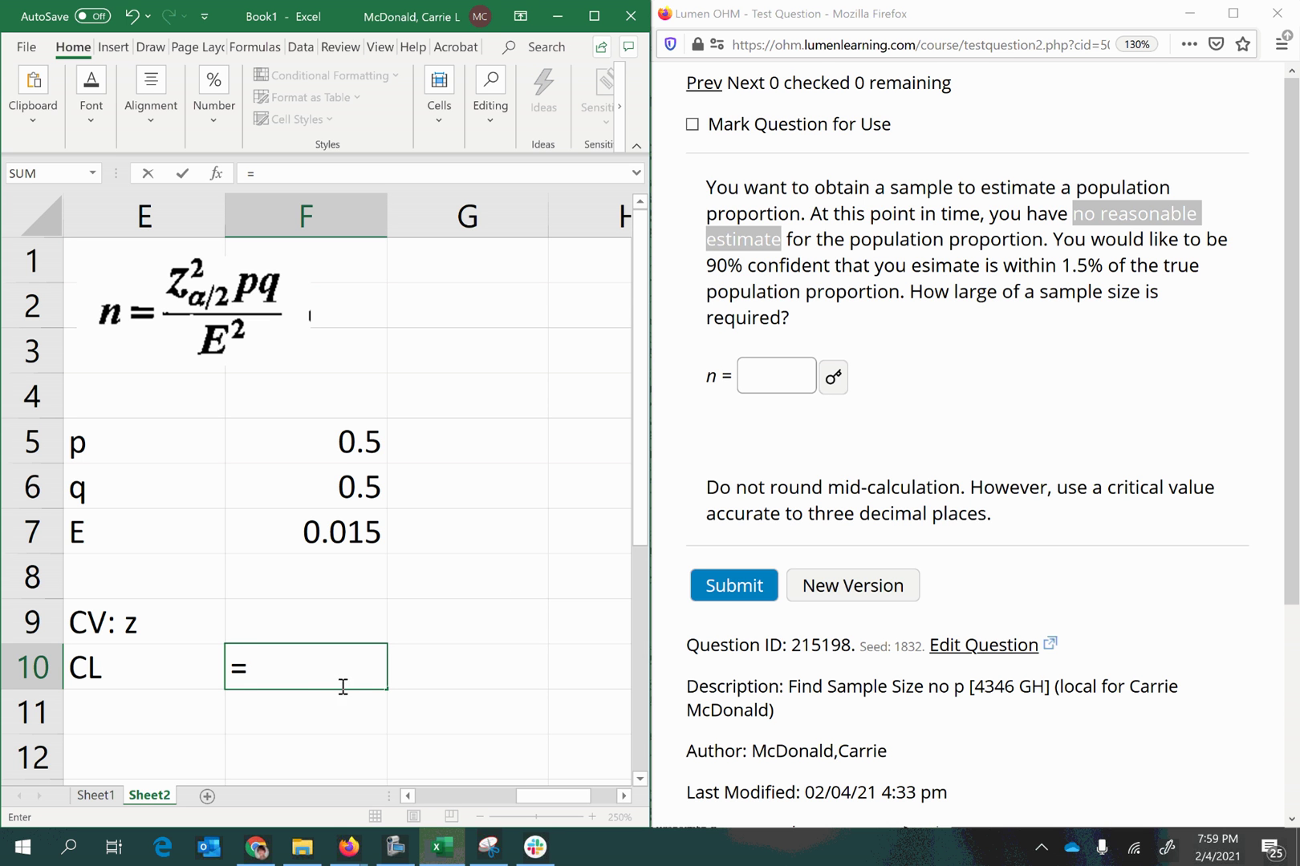
type("0.9")
key("Return")
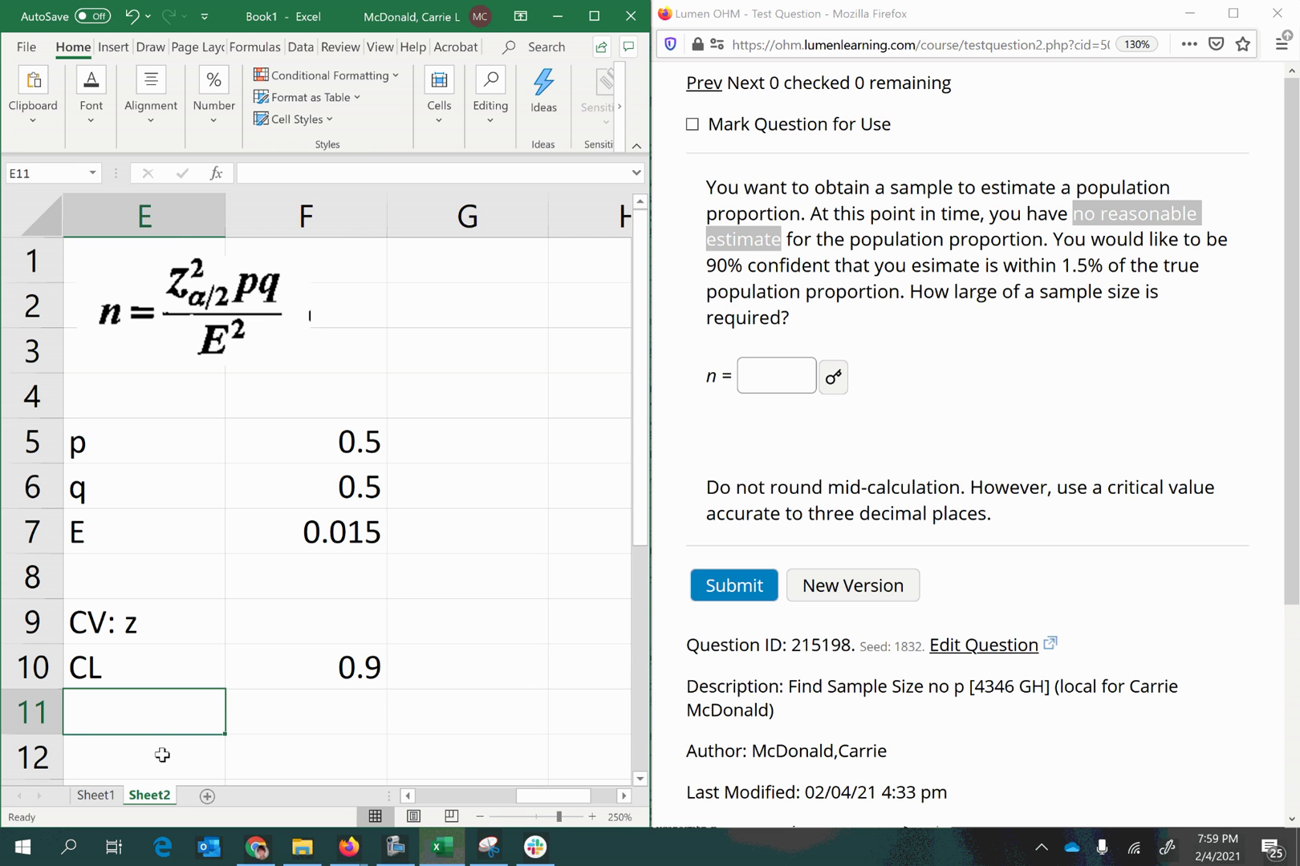
Step: Add alpha in row 11 as =1-F10, giving 0.1
type("alpha")
key("Tab")
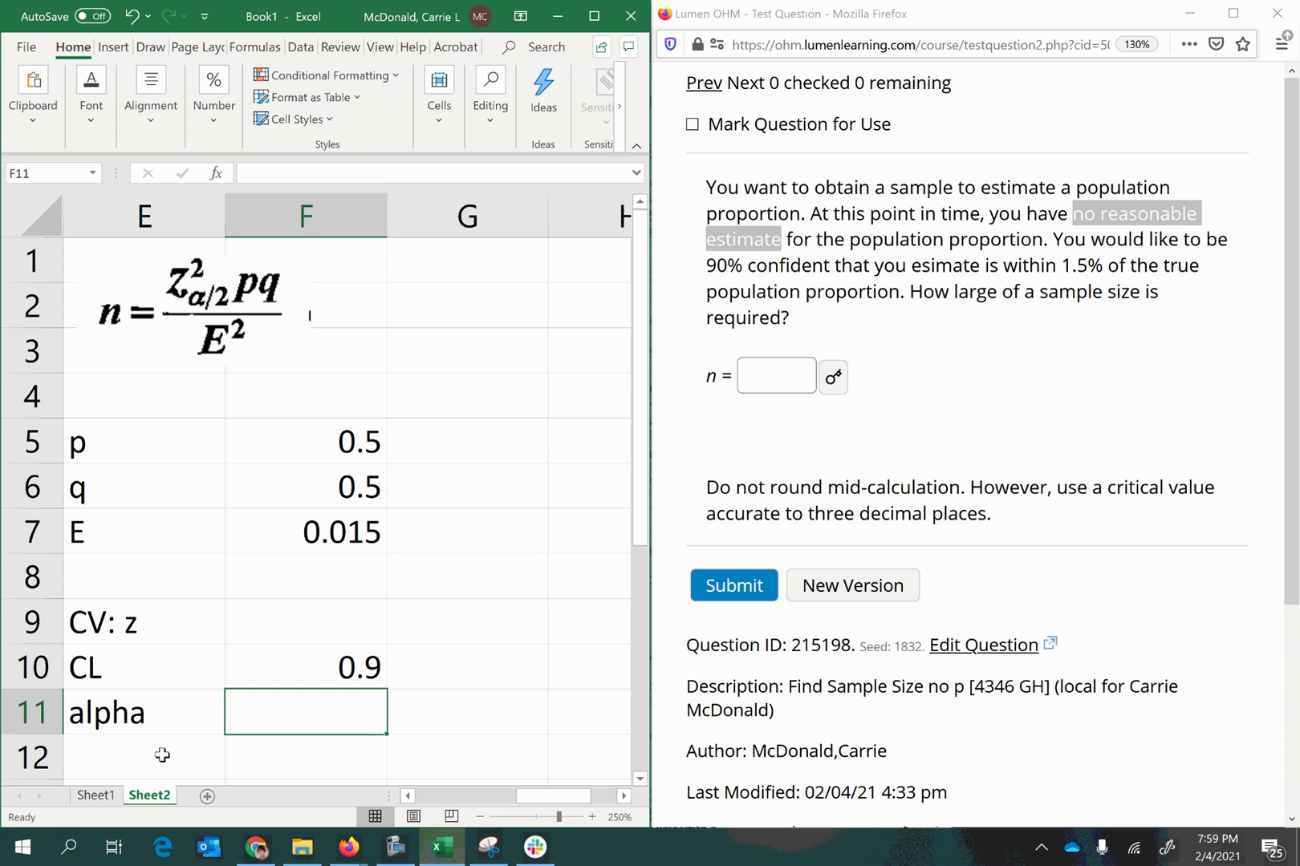
type("=1-")
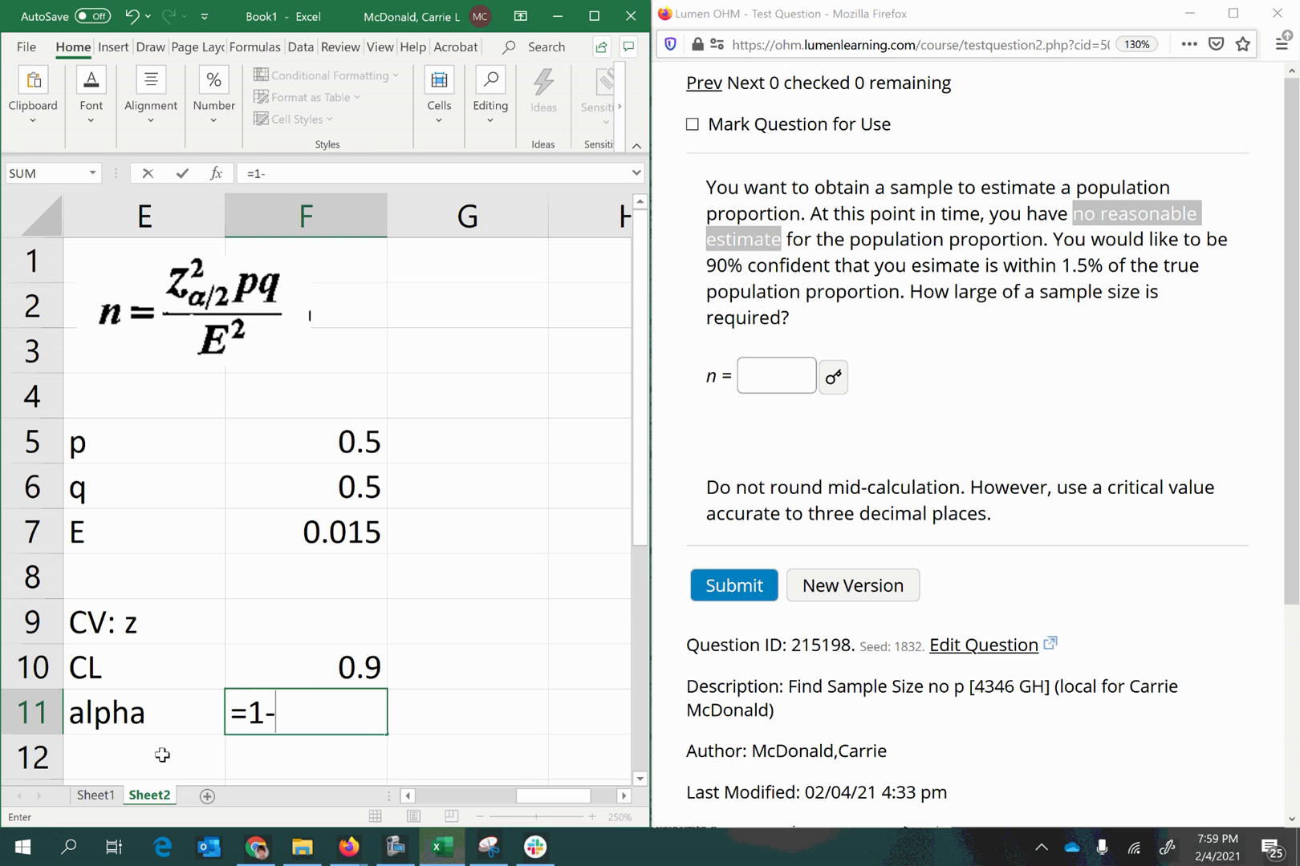
left_click(283, 669)
key("Return")
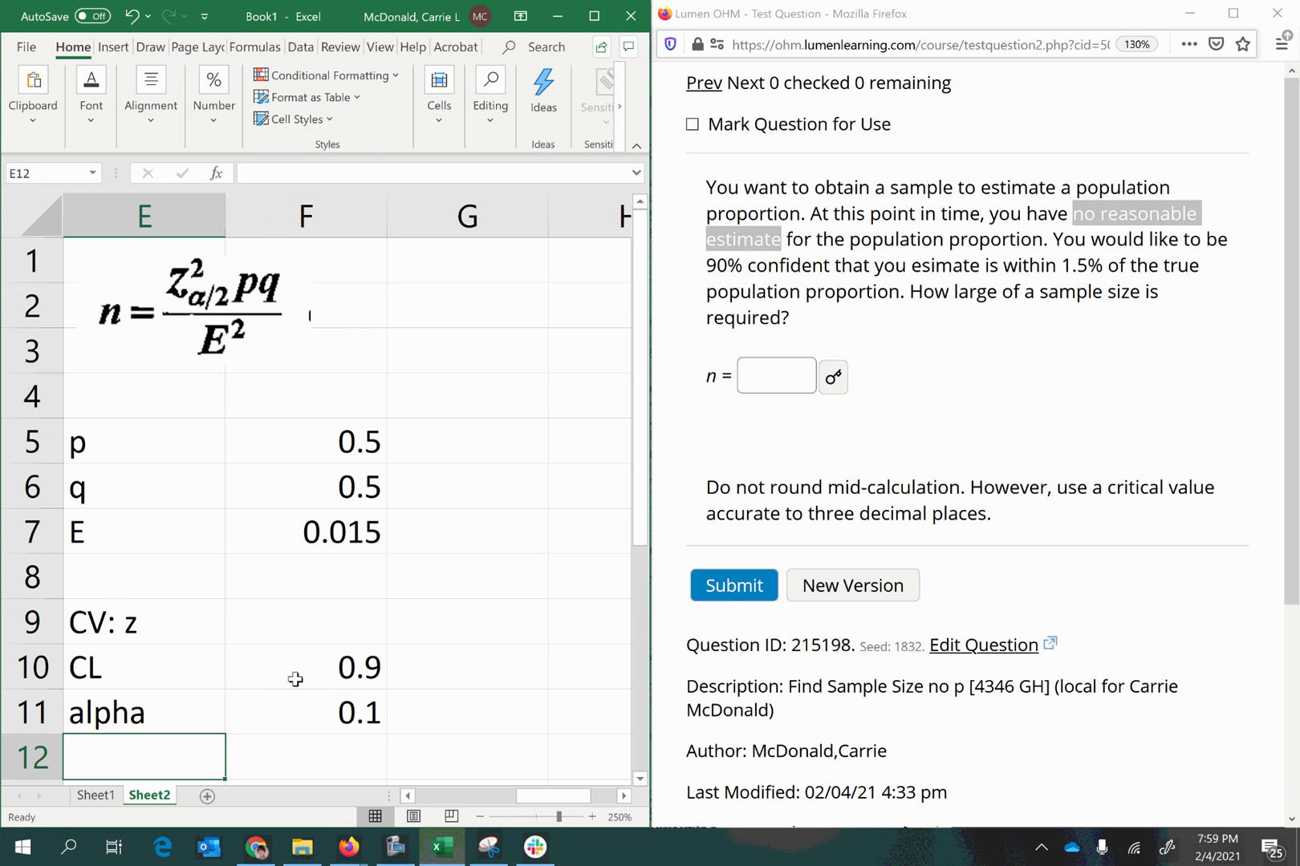
Step: Add alpha/2 in row 12 as =F11/2, giving 0.05
scroll(175, 672, "down", 1)
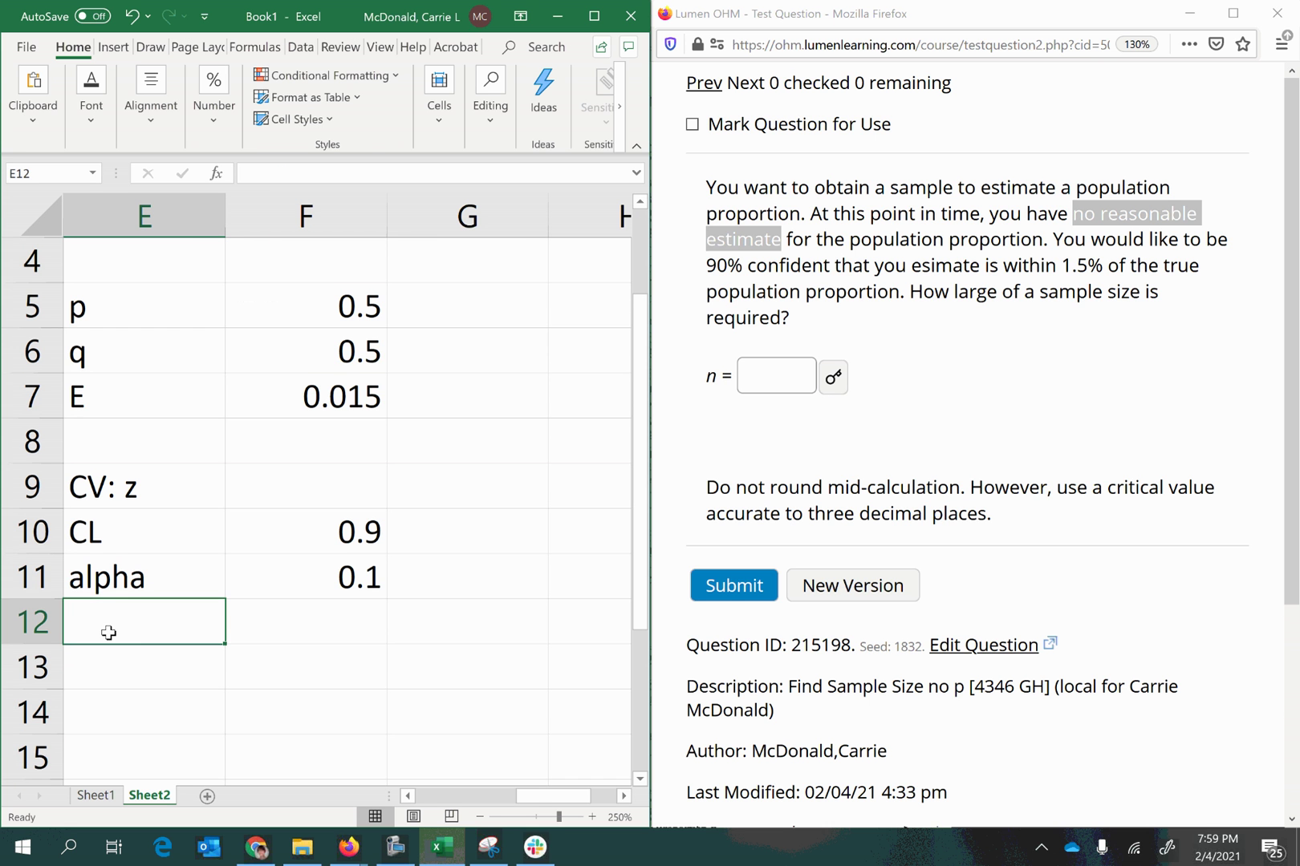
type("alpha/")
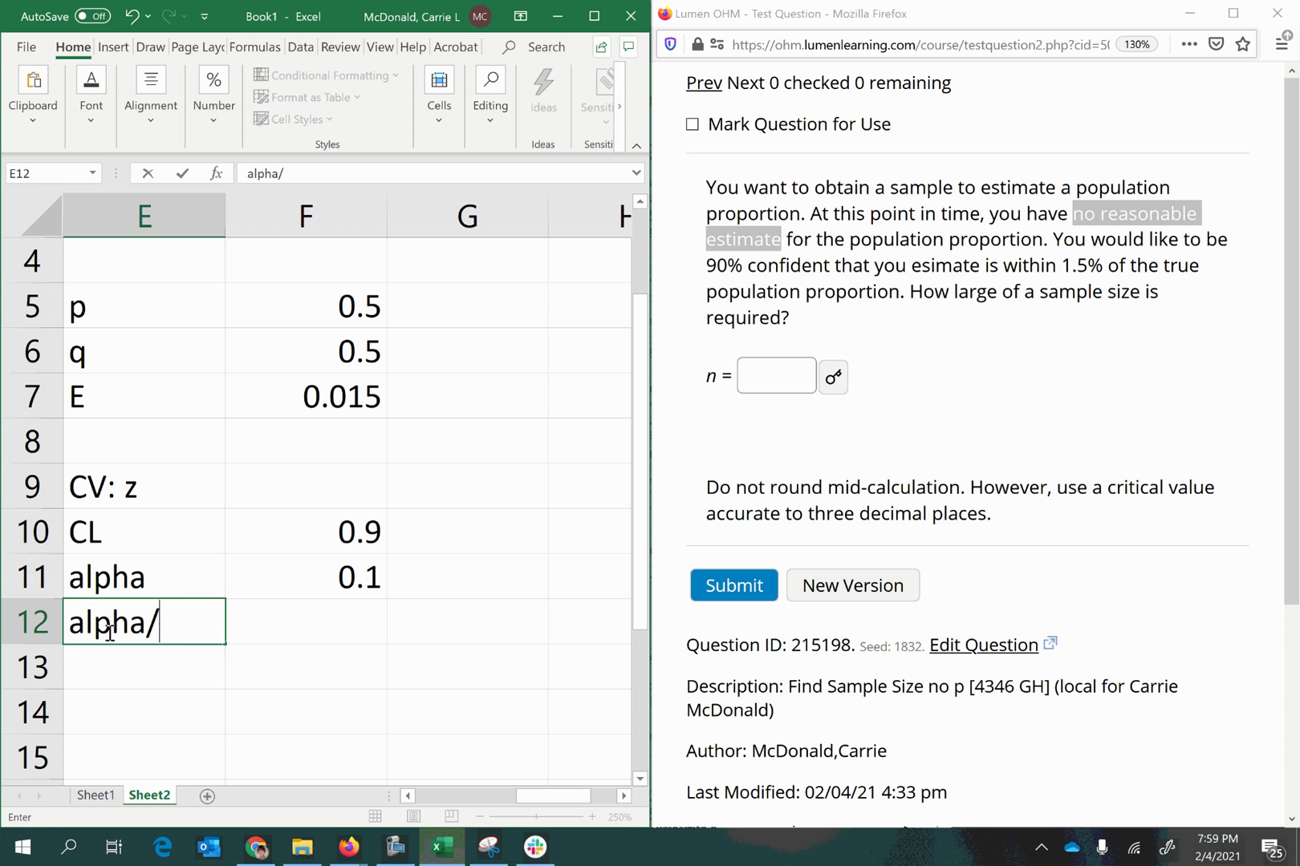
type("2")
key("Tab")
type("=")
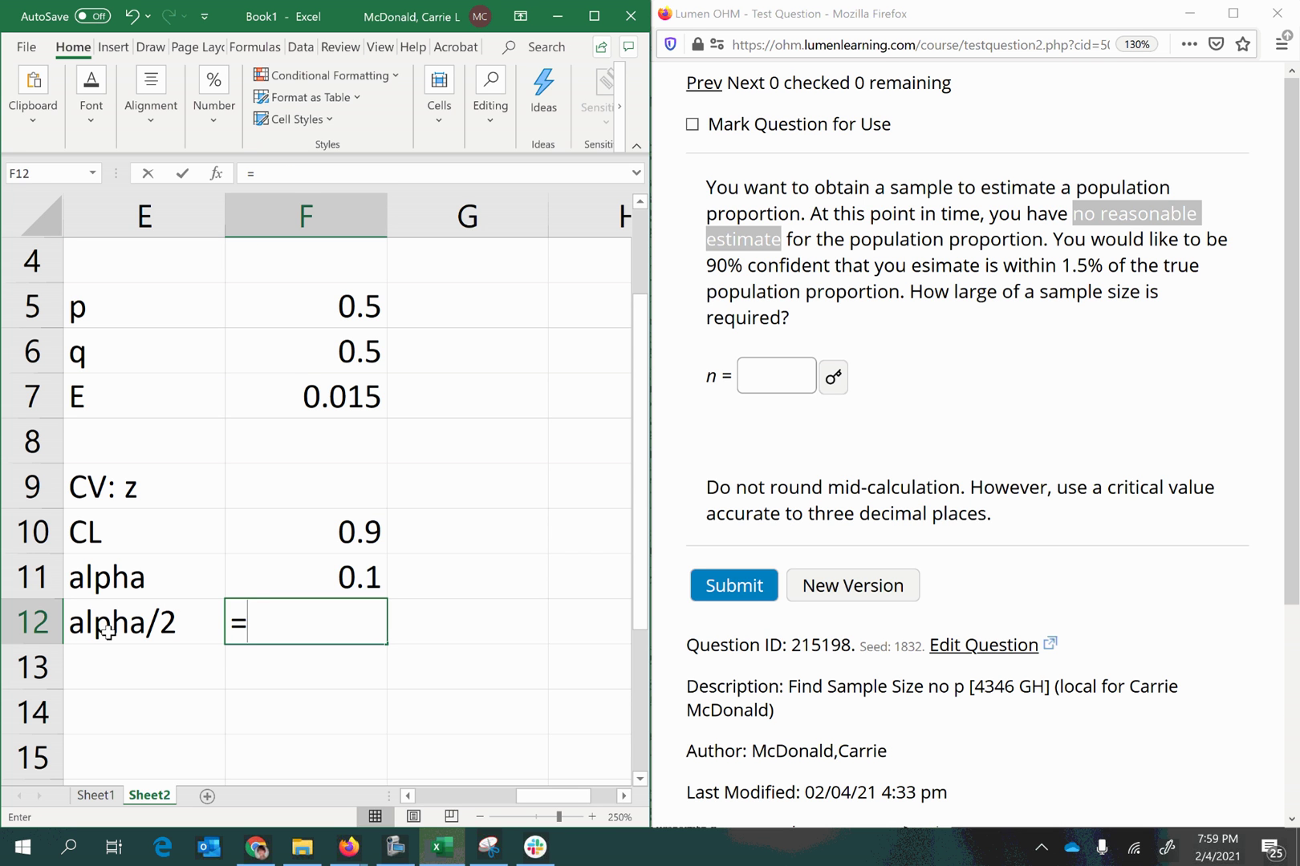
left_click(323, 571)
type("/")
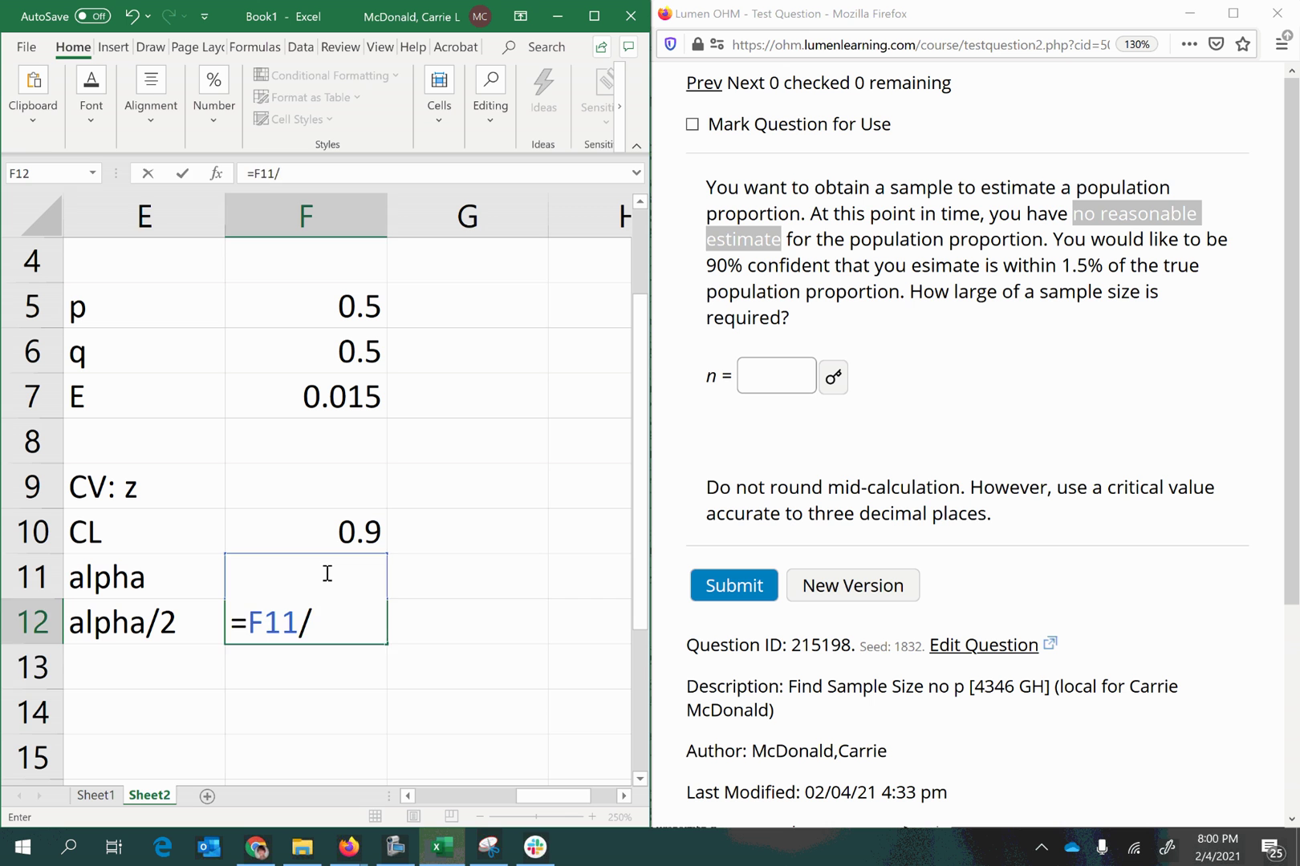
type("2")
key("Return")
left_click(326, 618)
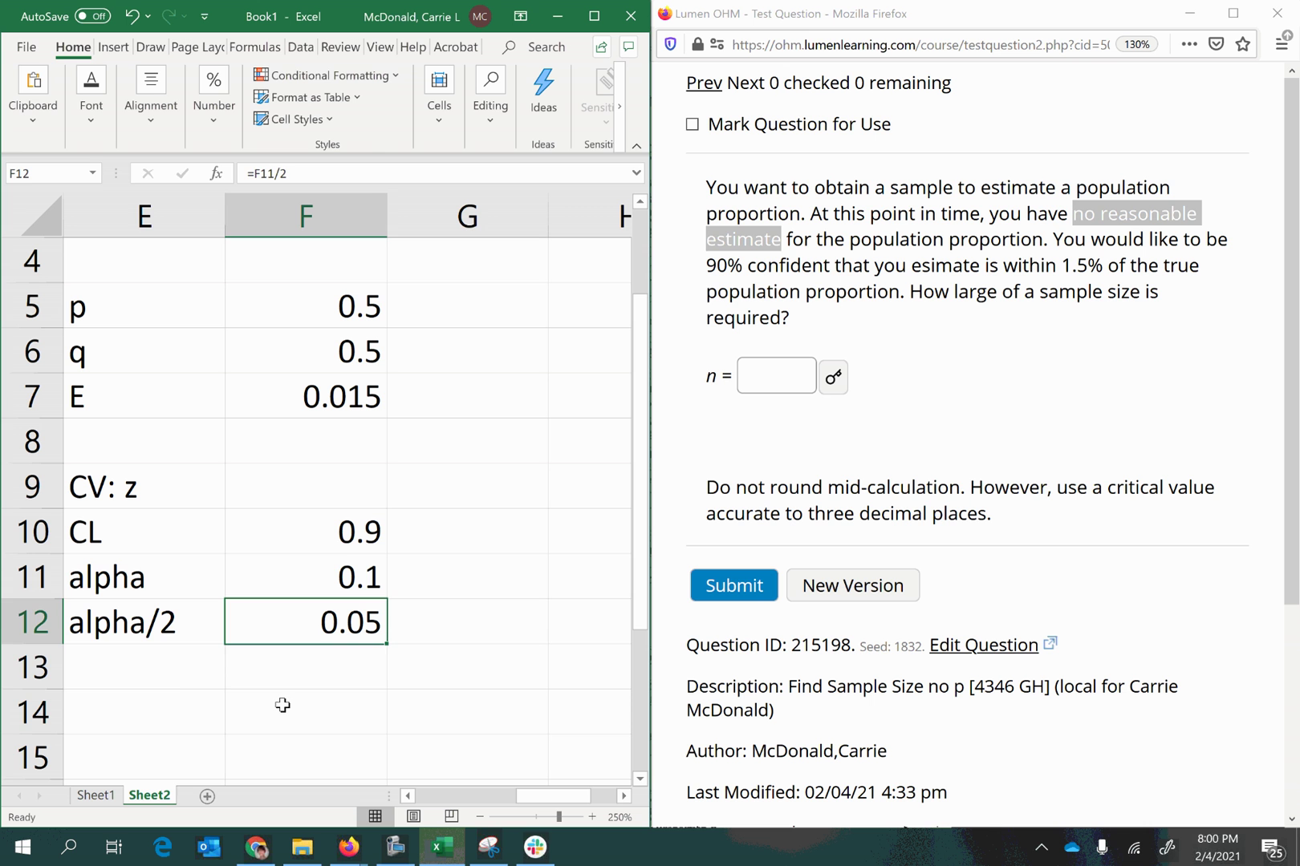
left_click(192, 678)
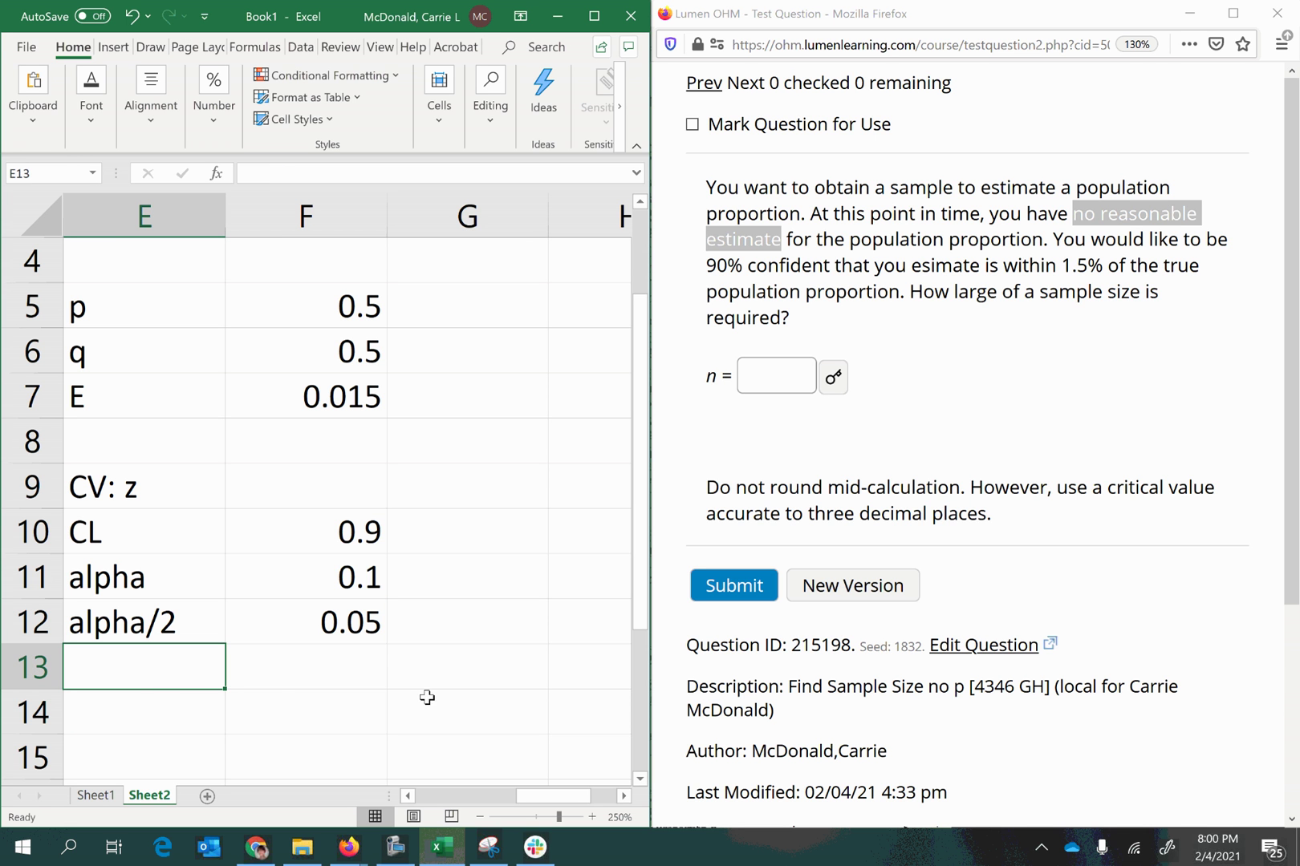
left_click(333, 487)
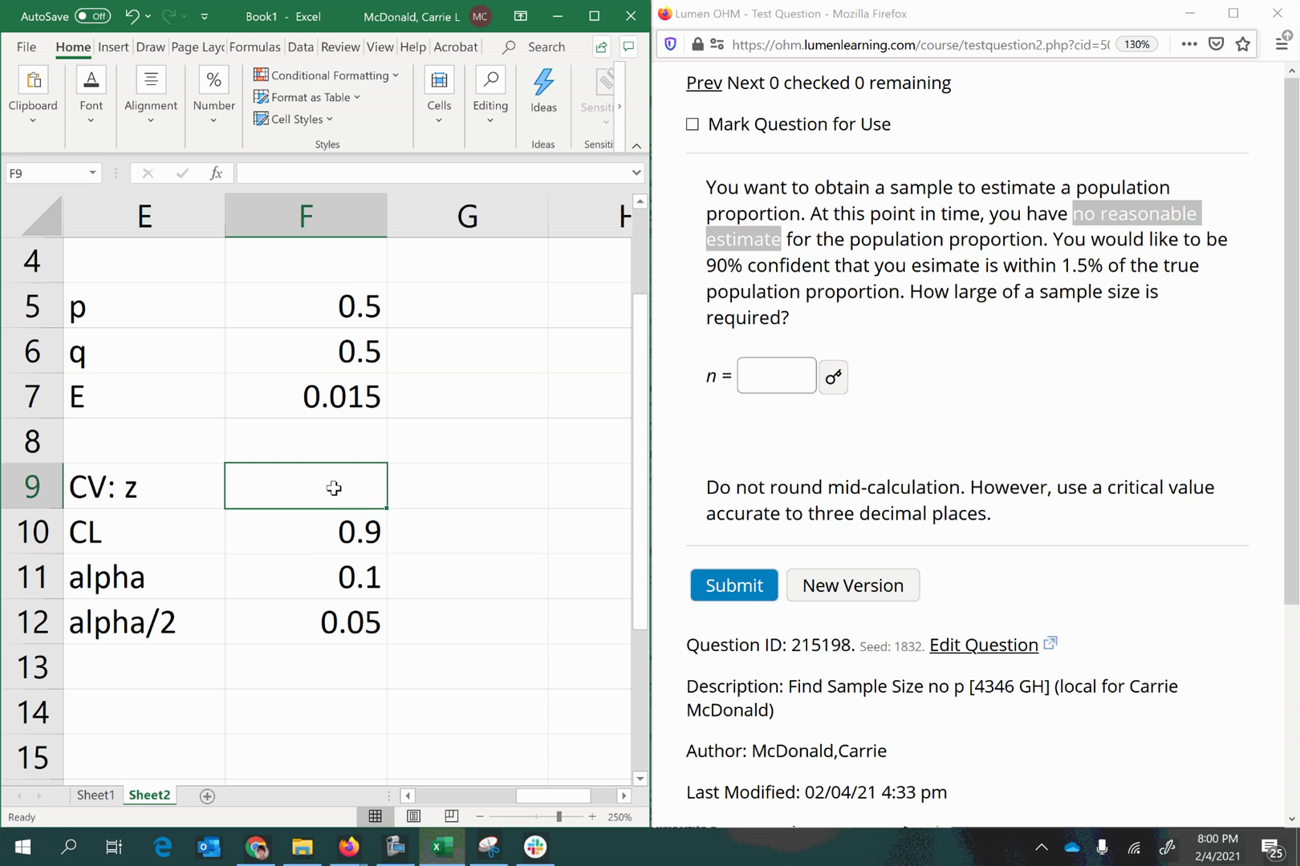
Step: Enter =ABS(NORM.INV(F12,0,1)) in F9, using alpha/2 as the probability, giving 1.644854
left_click(343, 530)
left_click(252, 473)
type("=")
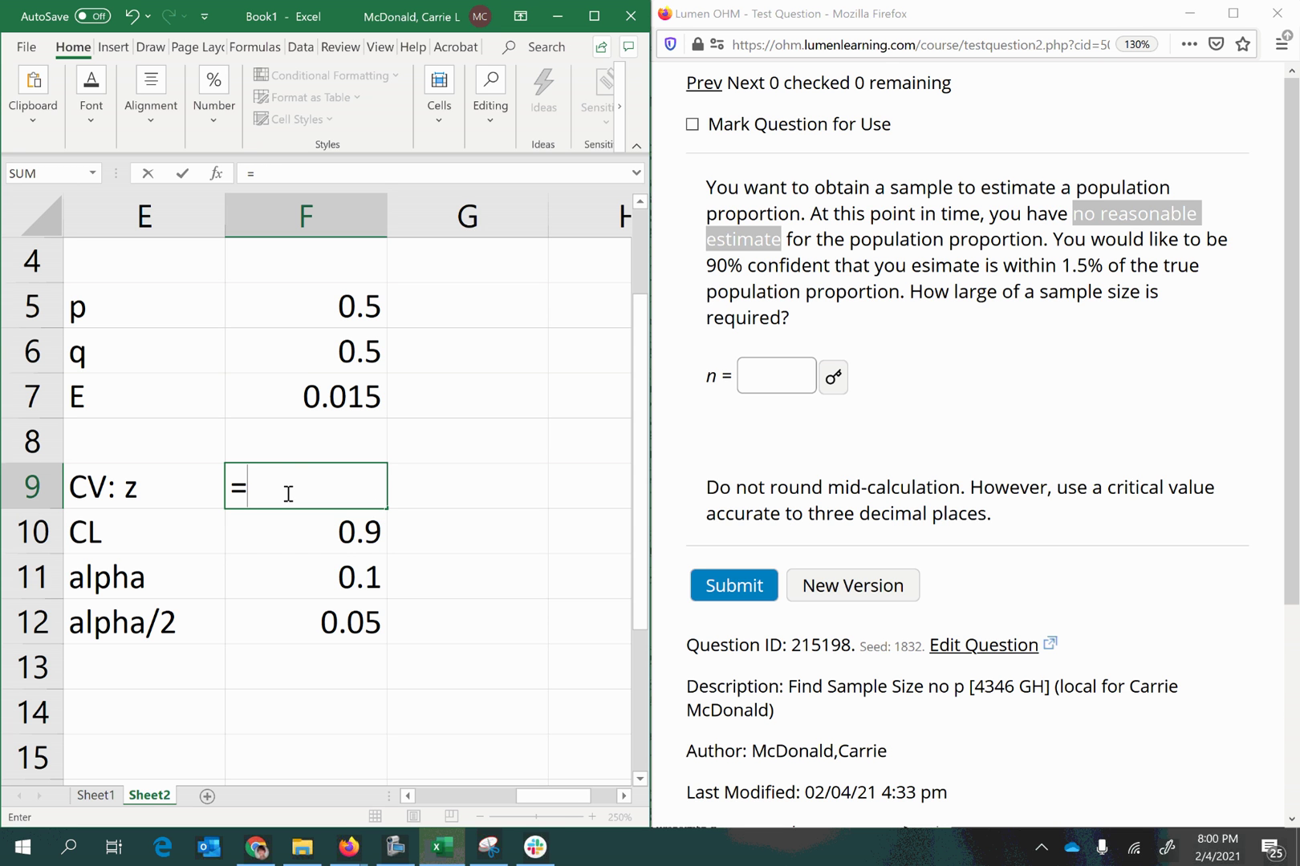
type("abs(")
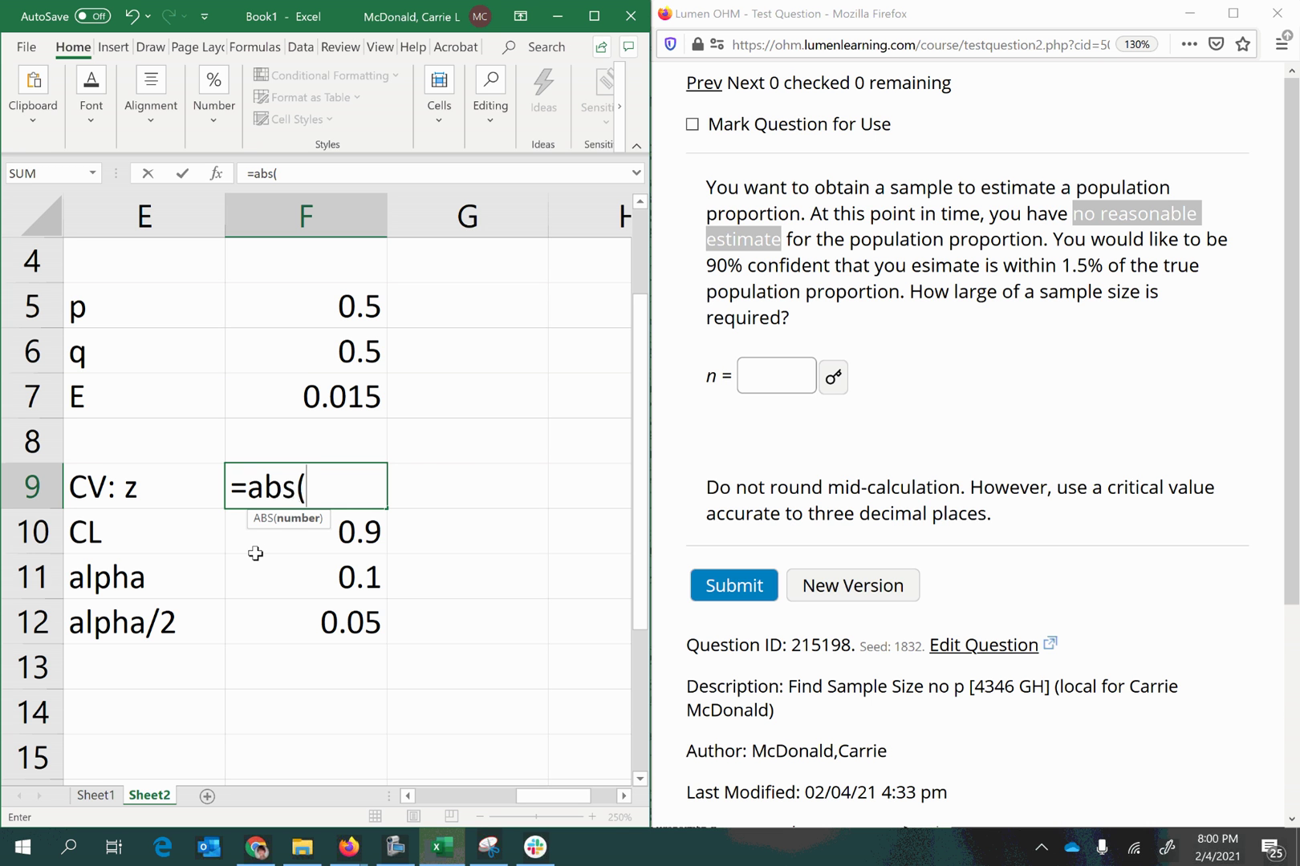
type("norm.inv")
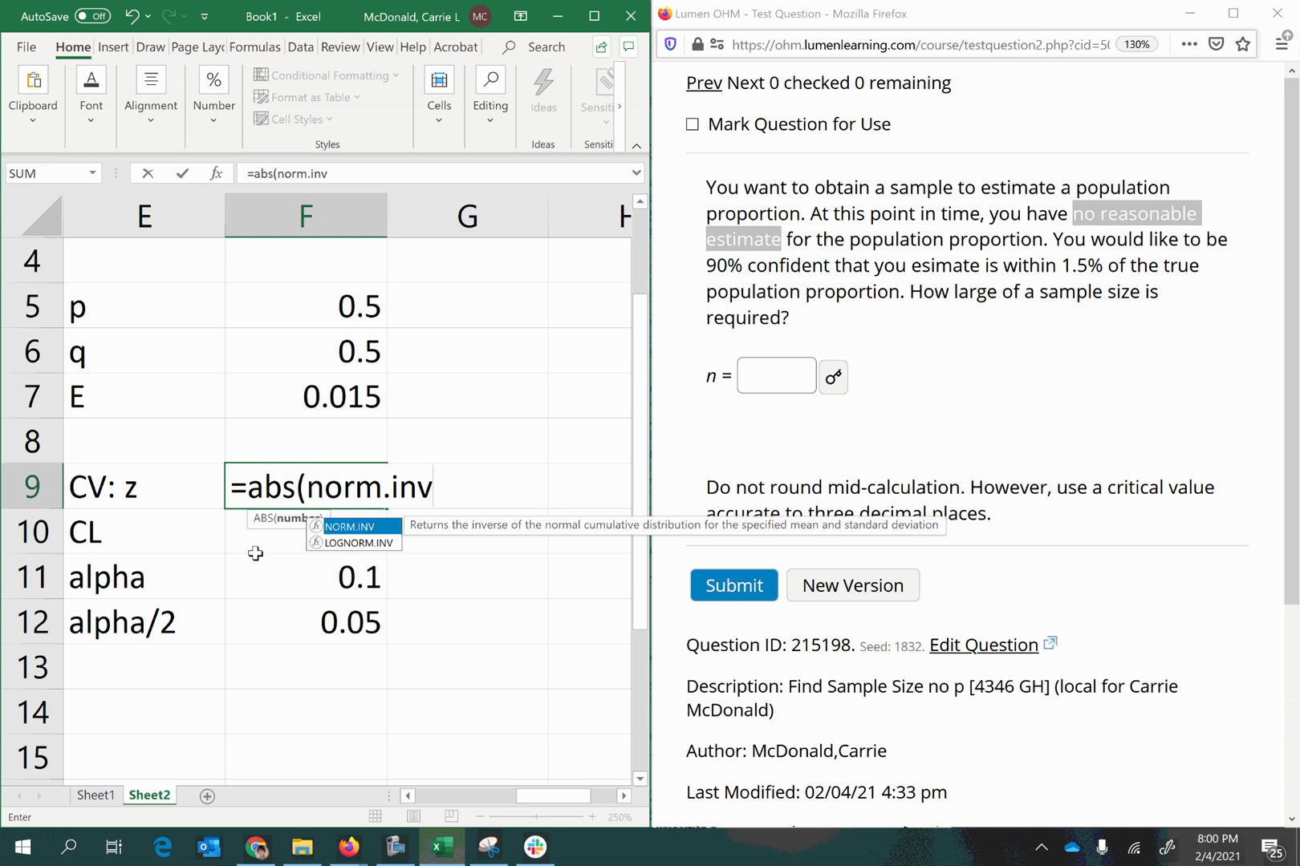
type("(")
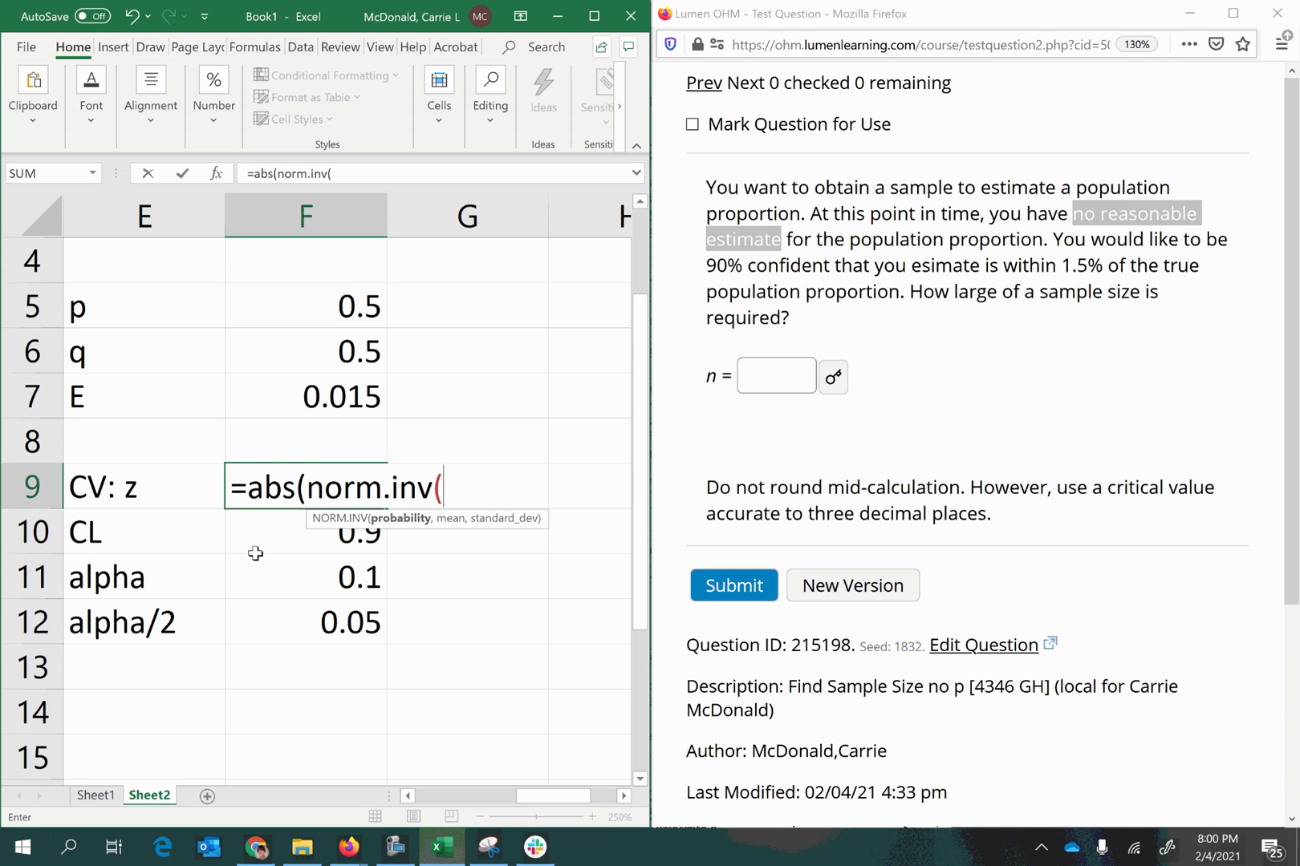
left_click(312, 566)
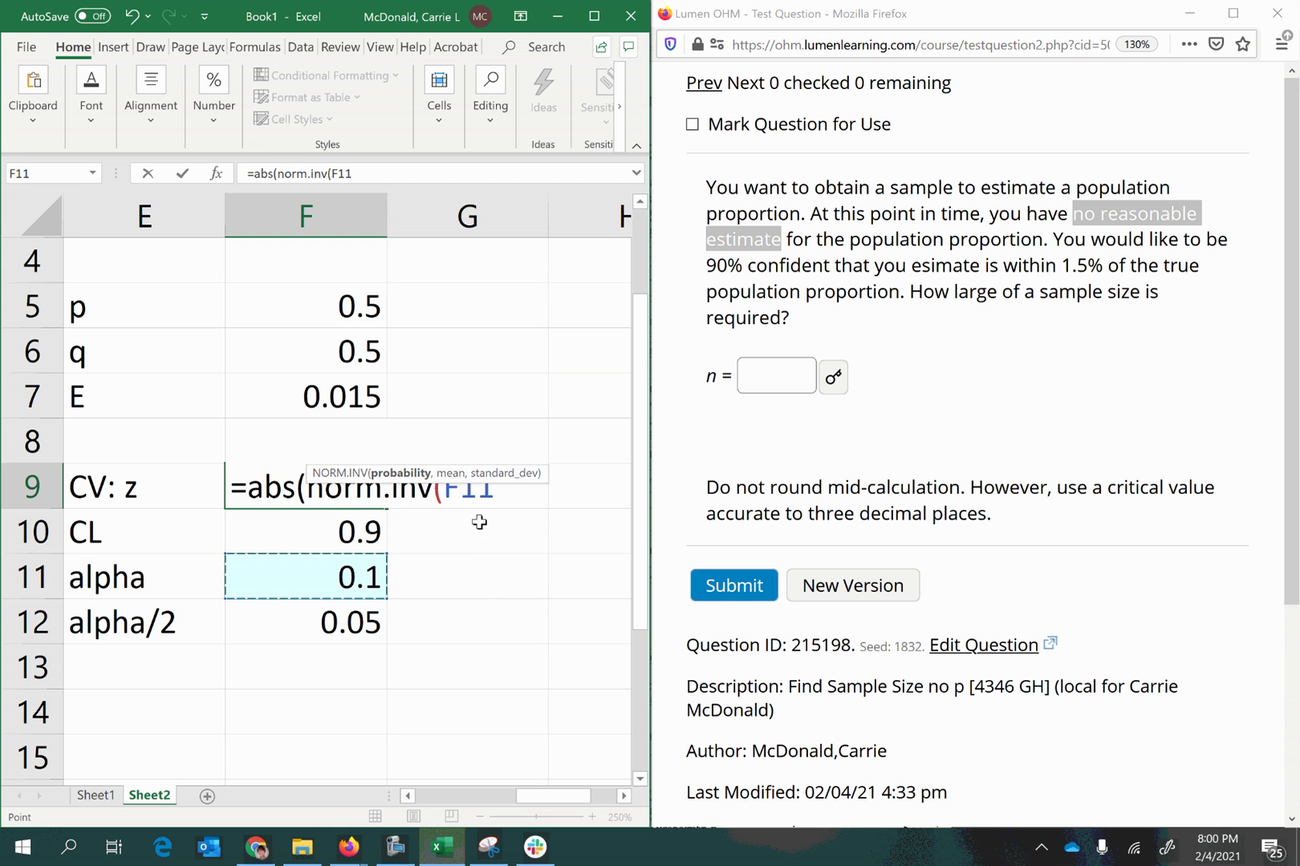
key("BackSpace")
key("BackSpace")
key("BackSpace")
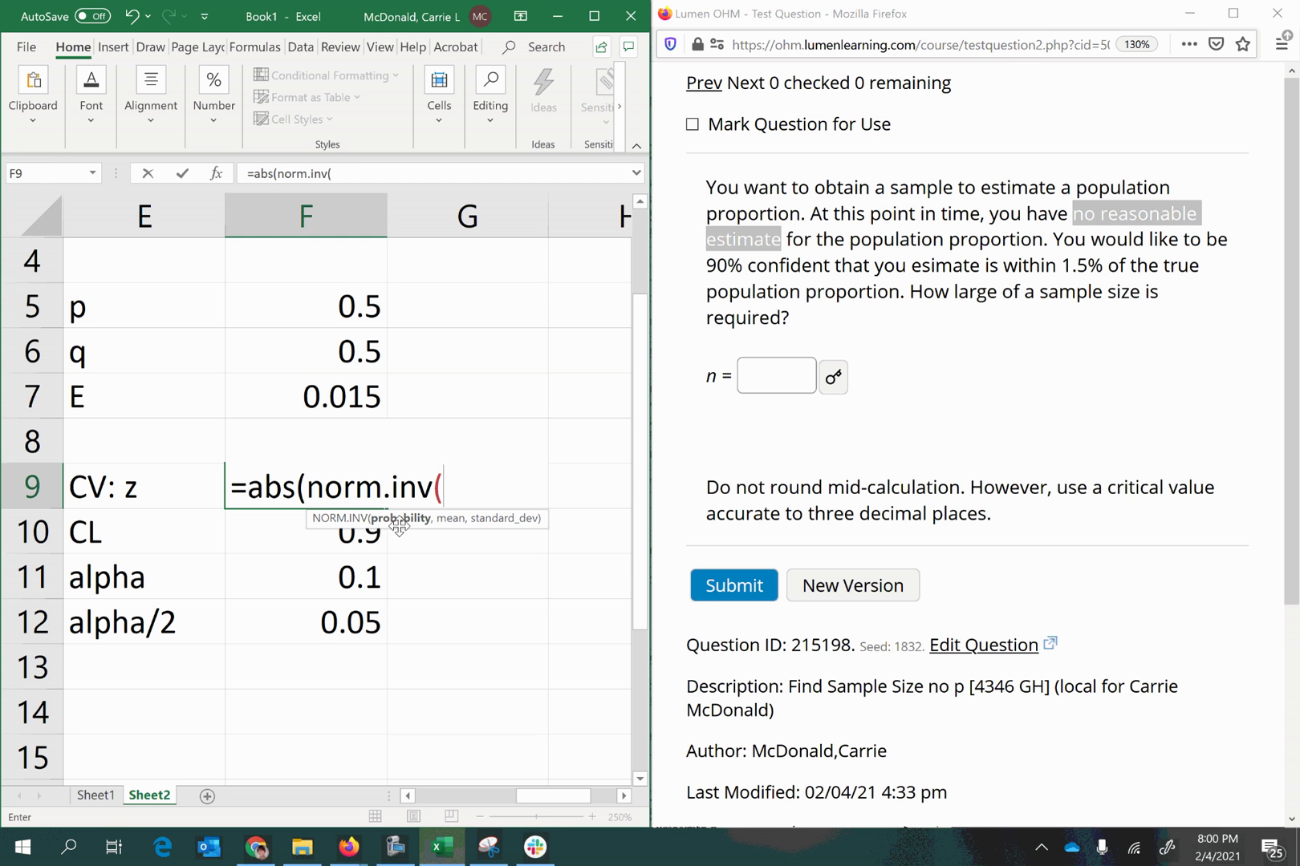
left_click(297, 634)
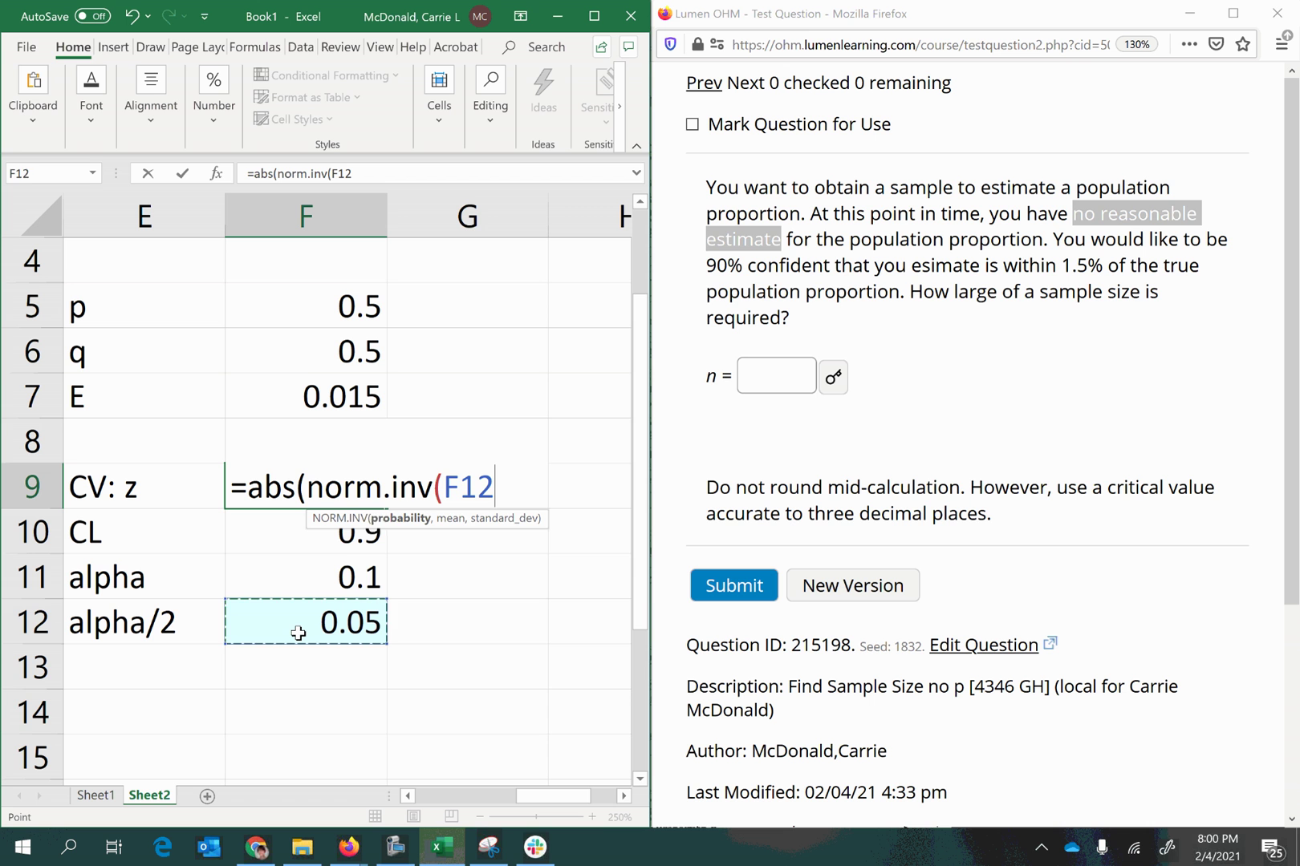
type(",")
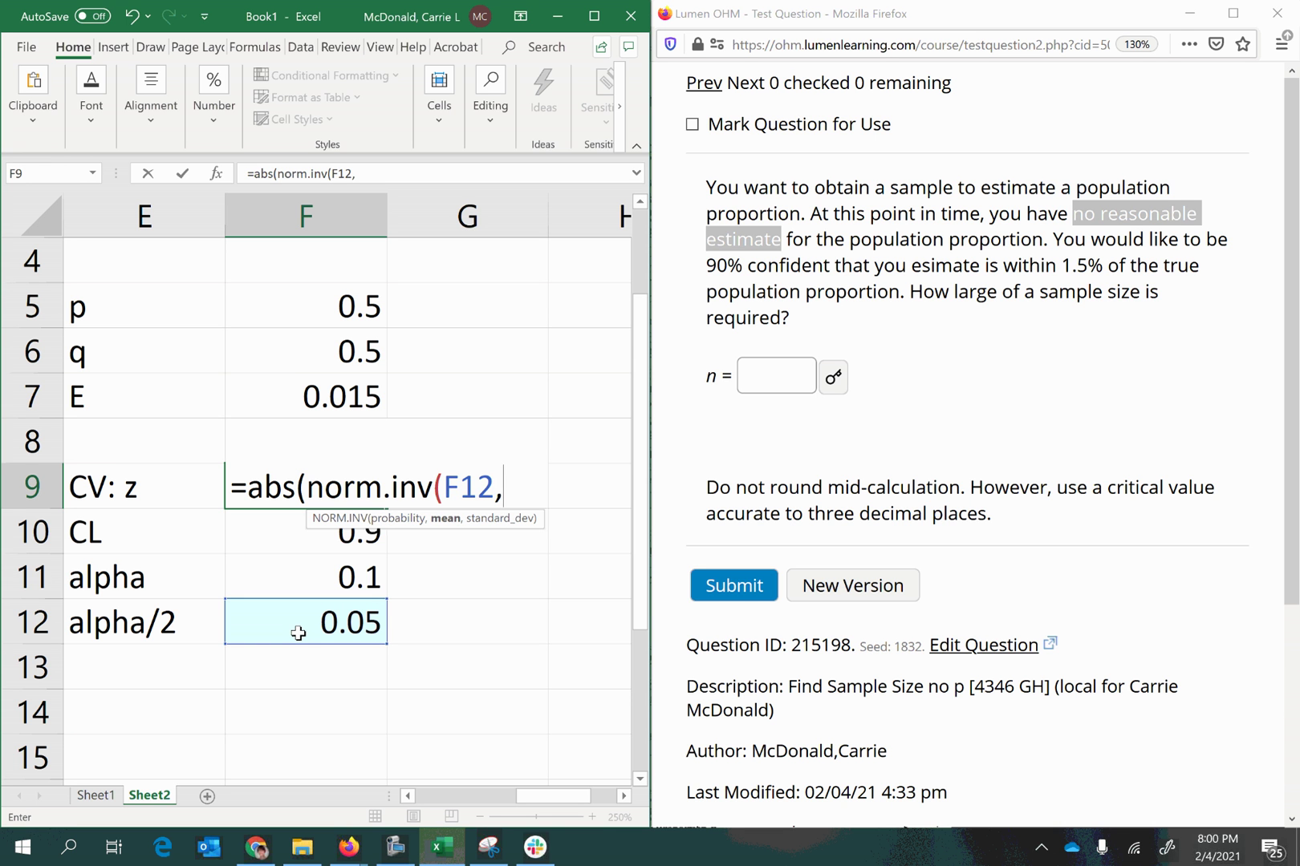
type("0,")
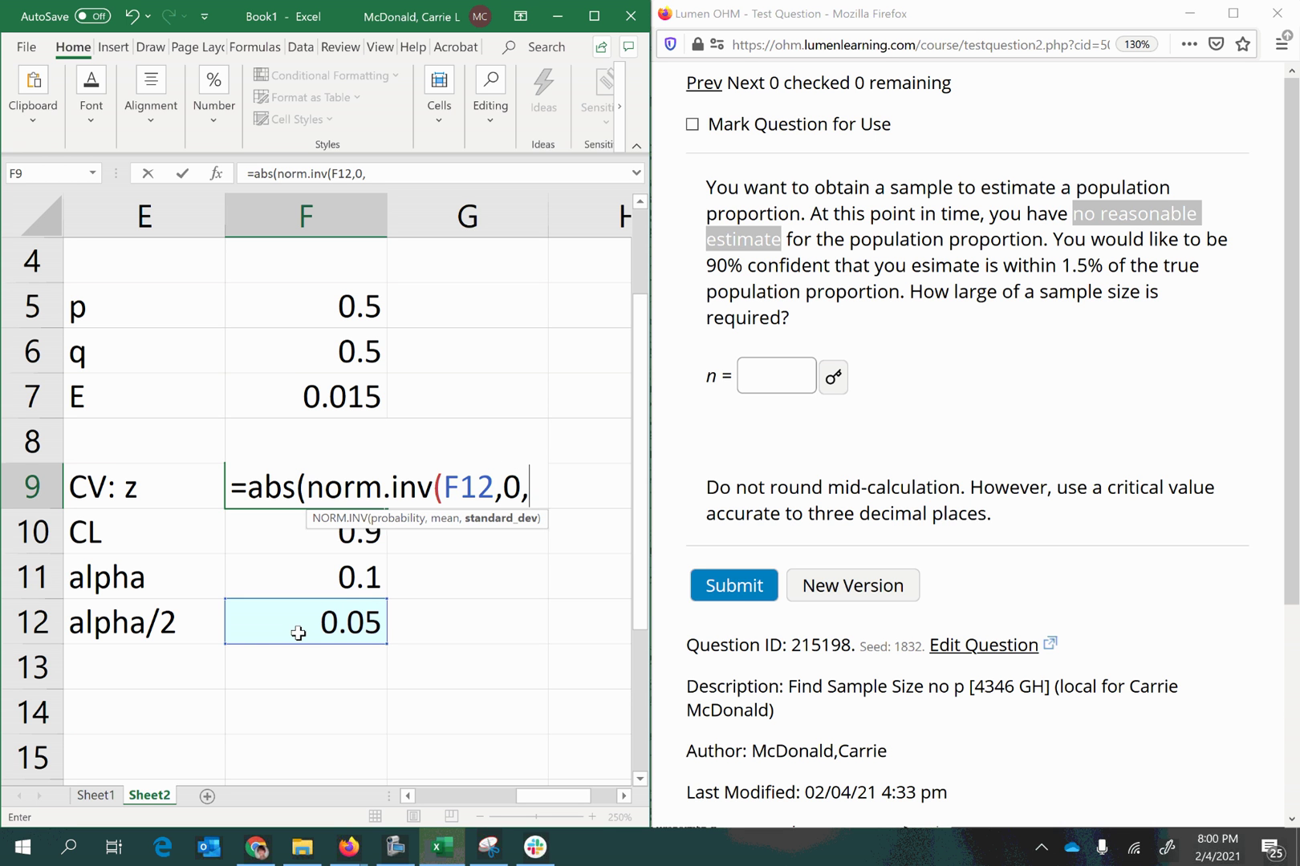
type("1)")
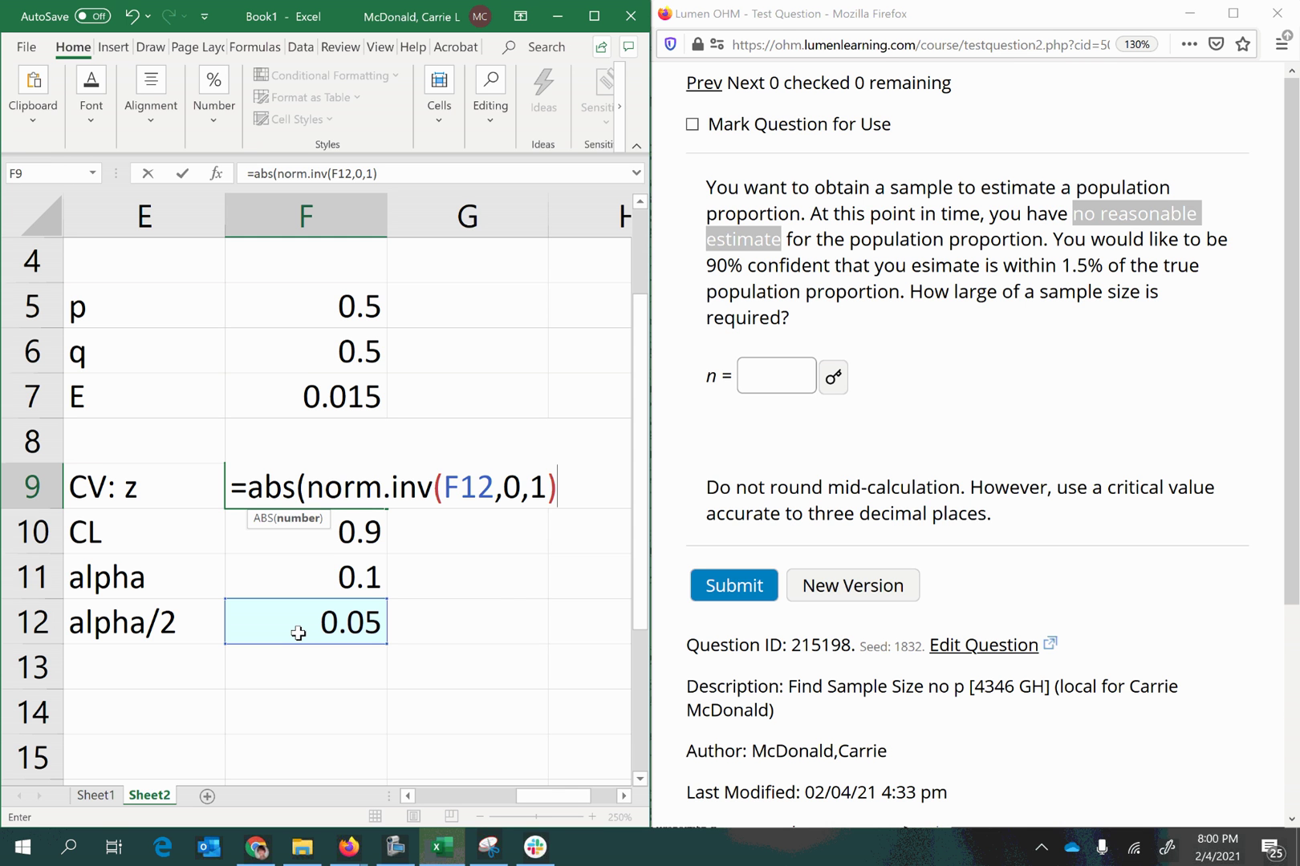
type(")")
key("Return")
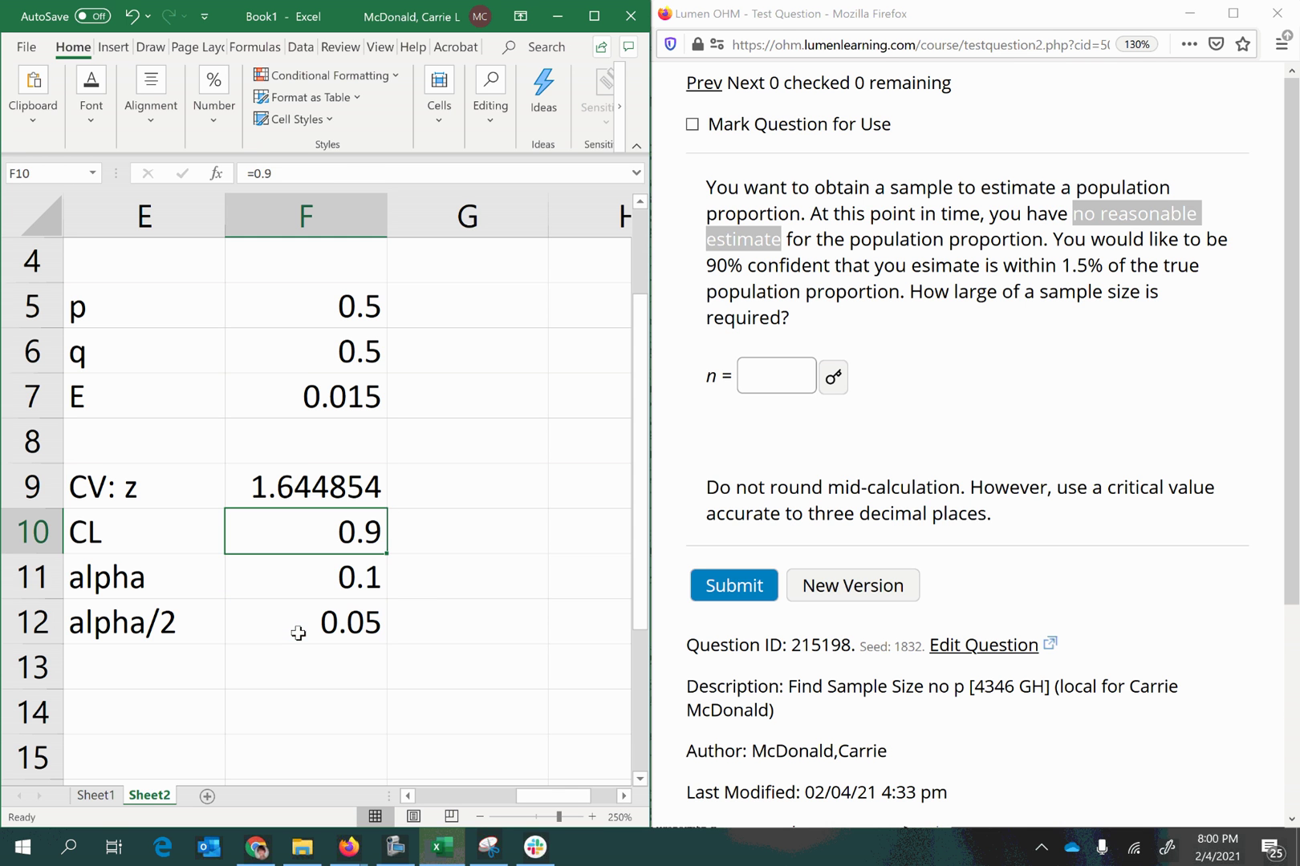
Step: Highlight the three-decimal rounding instruction and overwrite the F9 critical value with 1.645
left_click(293, 478)
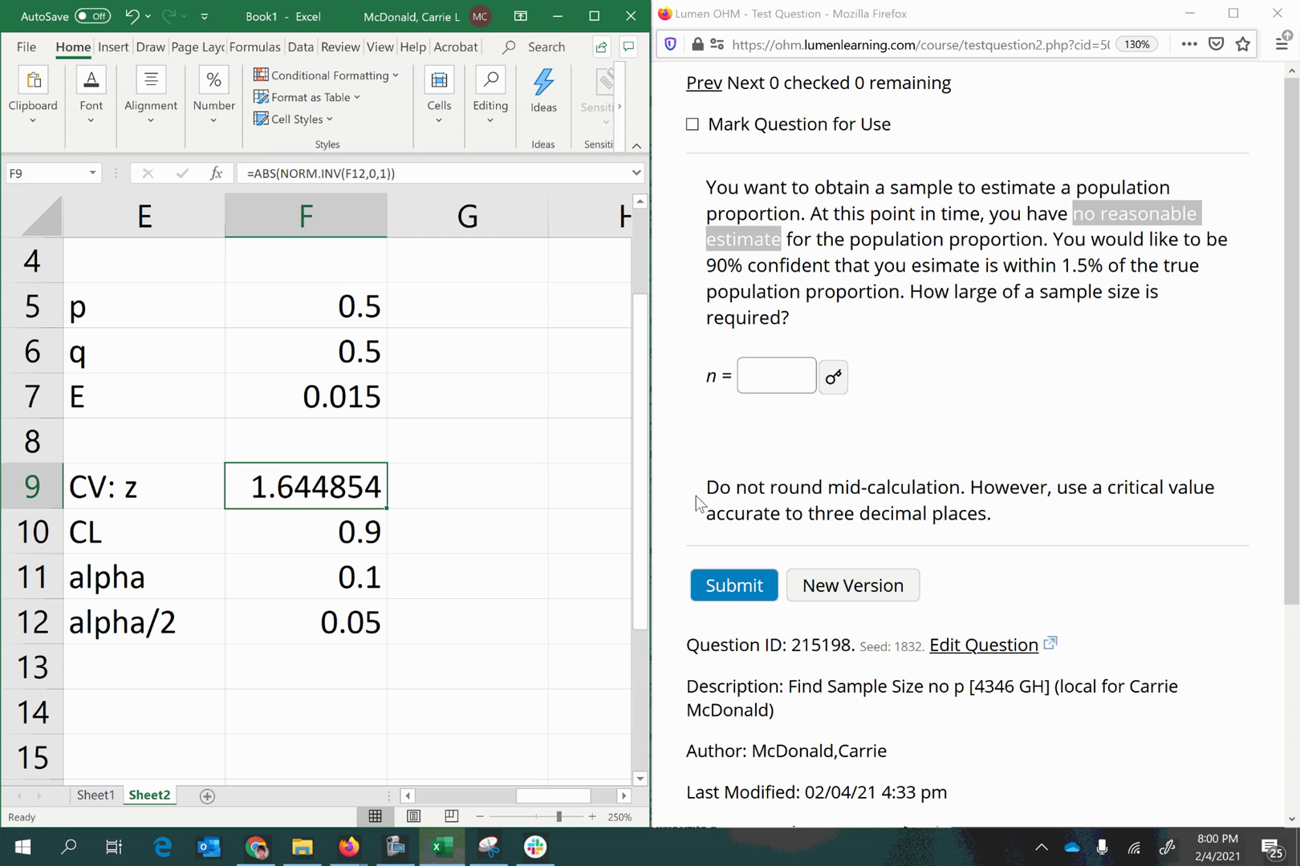
left_click_drag(710, 487, 986, 510)
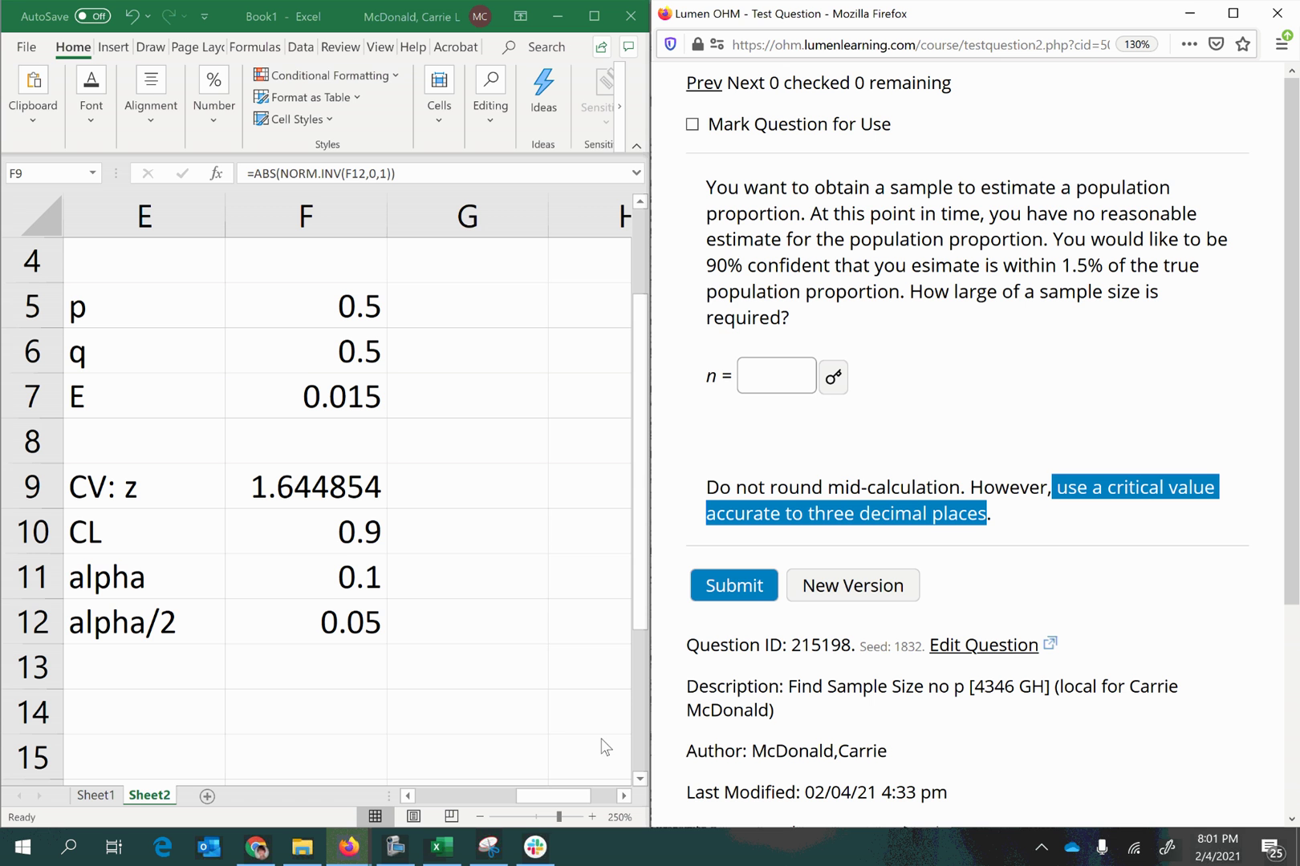
left_click(284, 501)
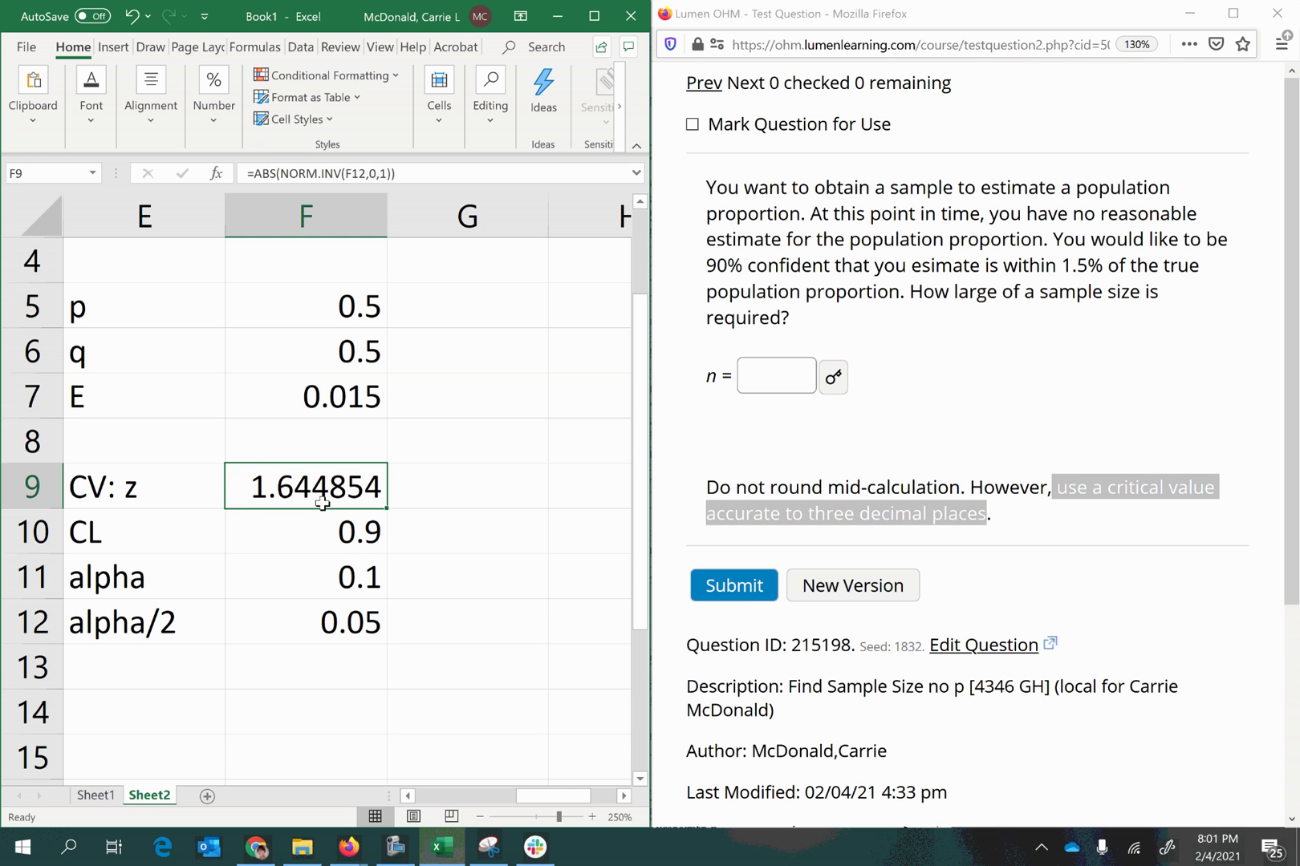
type("1.645")
key("Return")
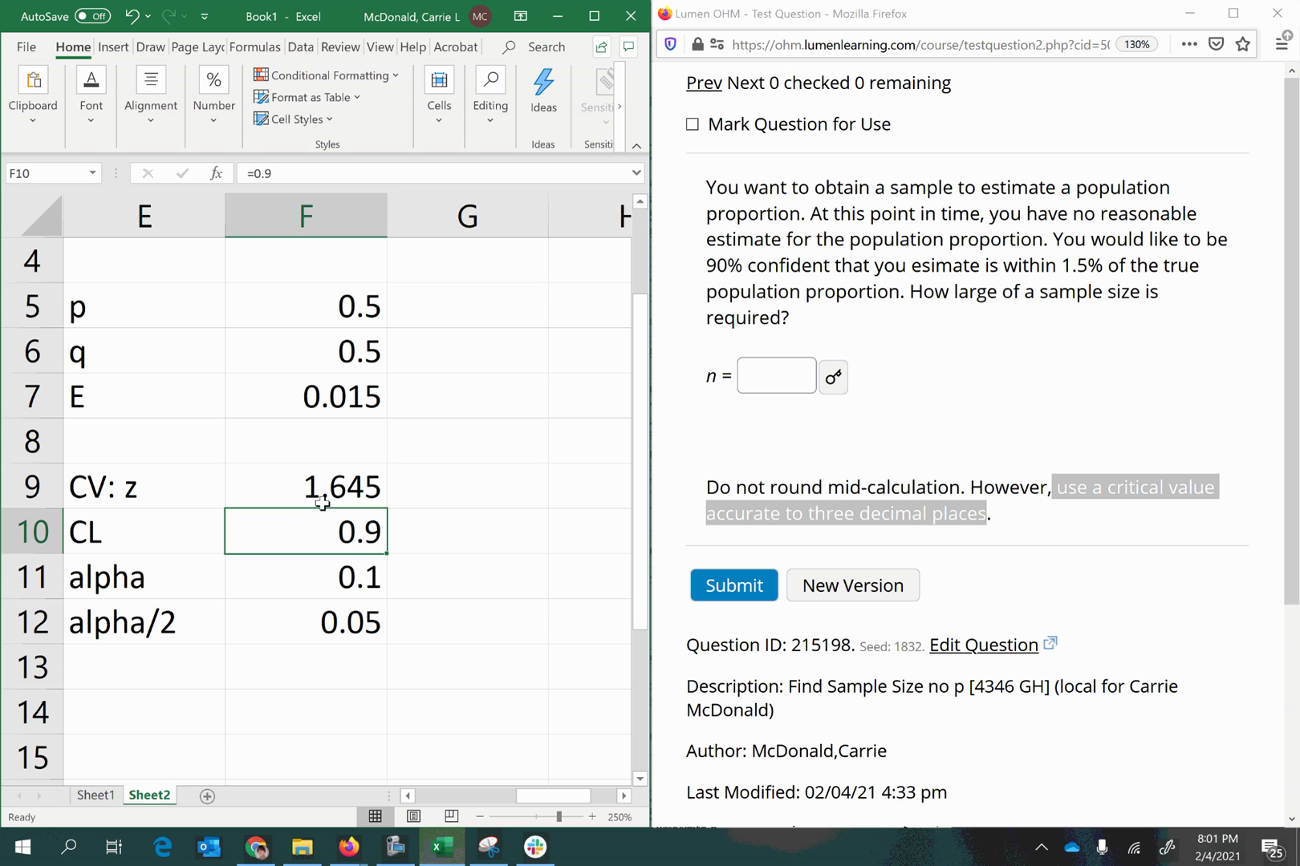
Step: Discard an n entry in E14, maximize Excel over the browser, and adjust zoom and scroll
left_click(120, 714)
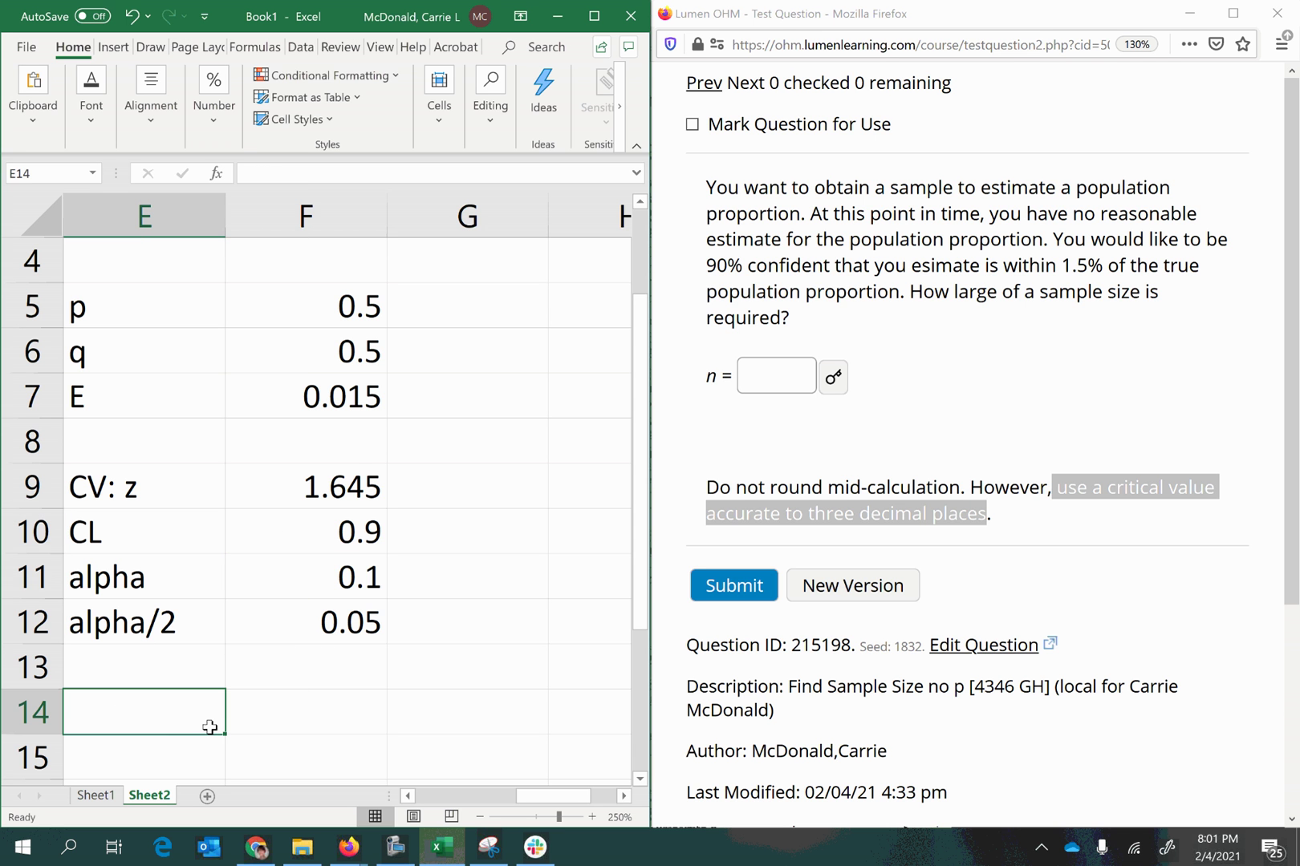
type("n")
key("BackSpace")
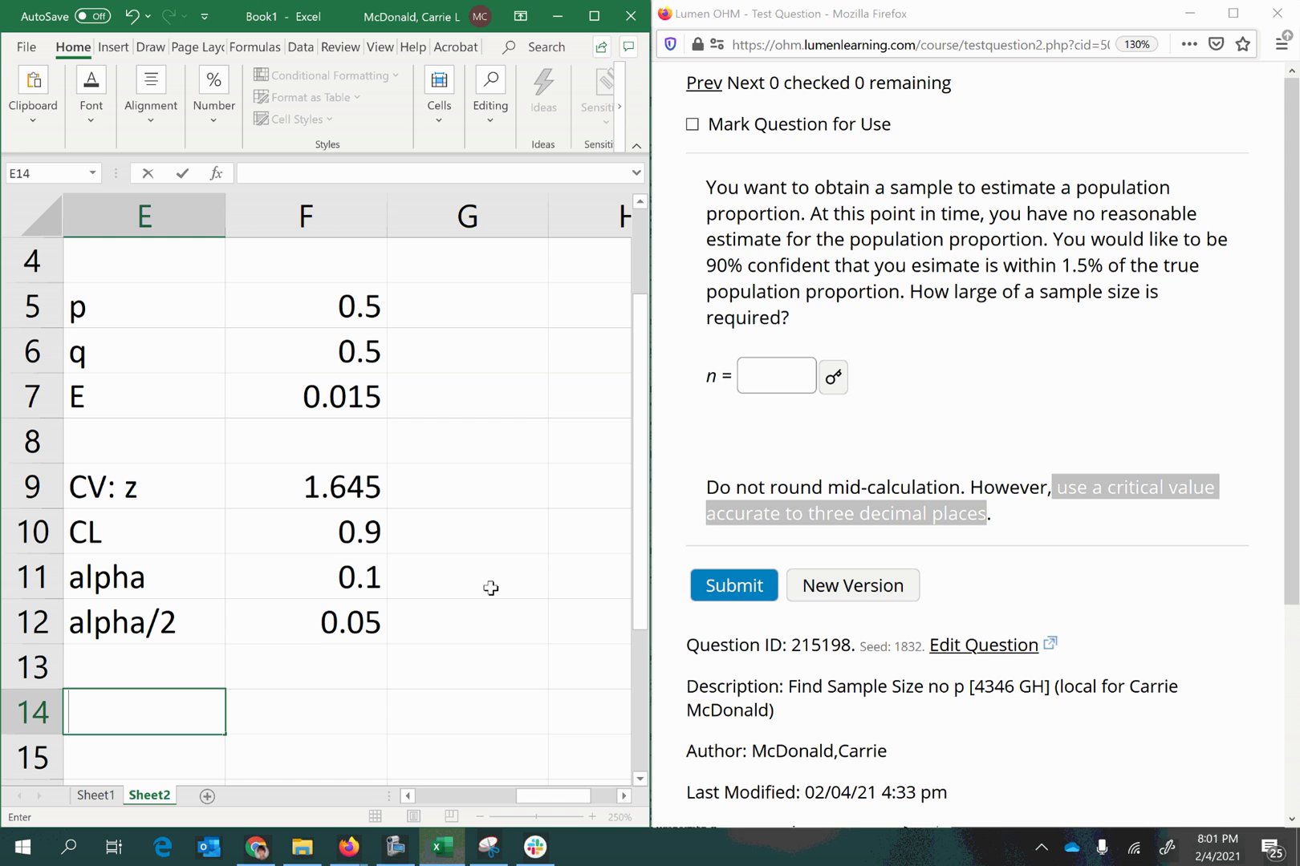
left_click(593, 16)
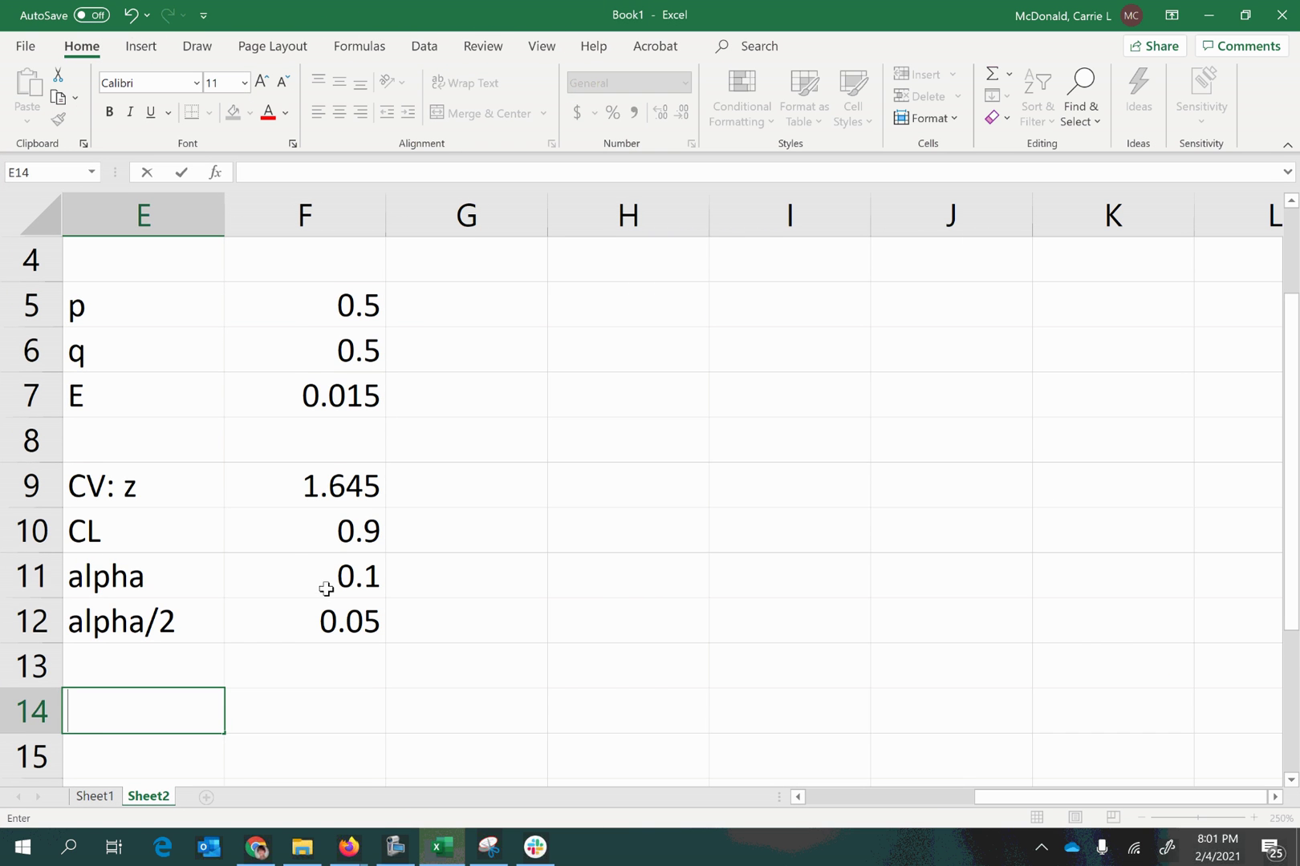
scroll(294, 568, "up", 1)
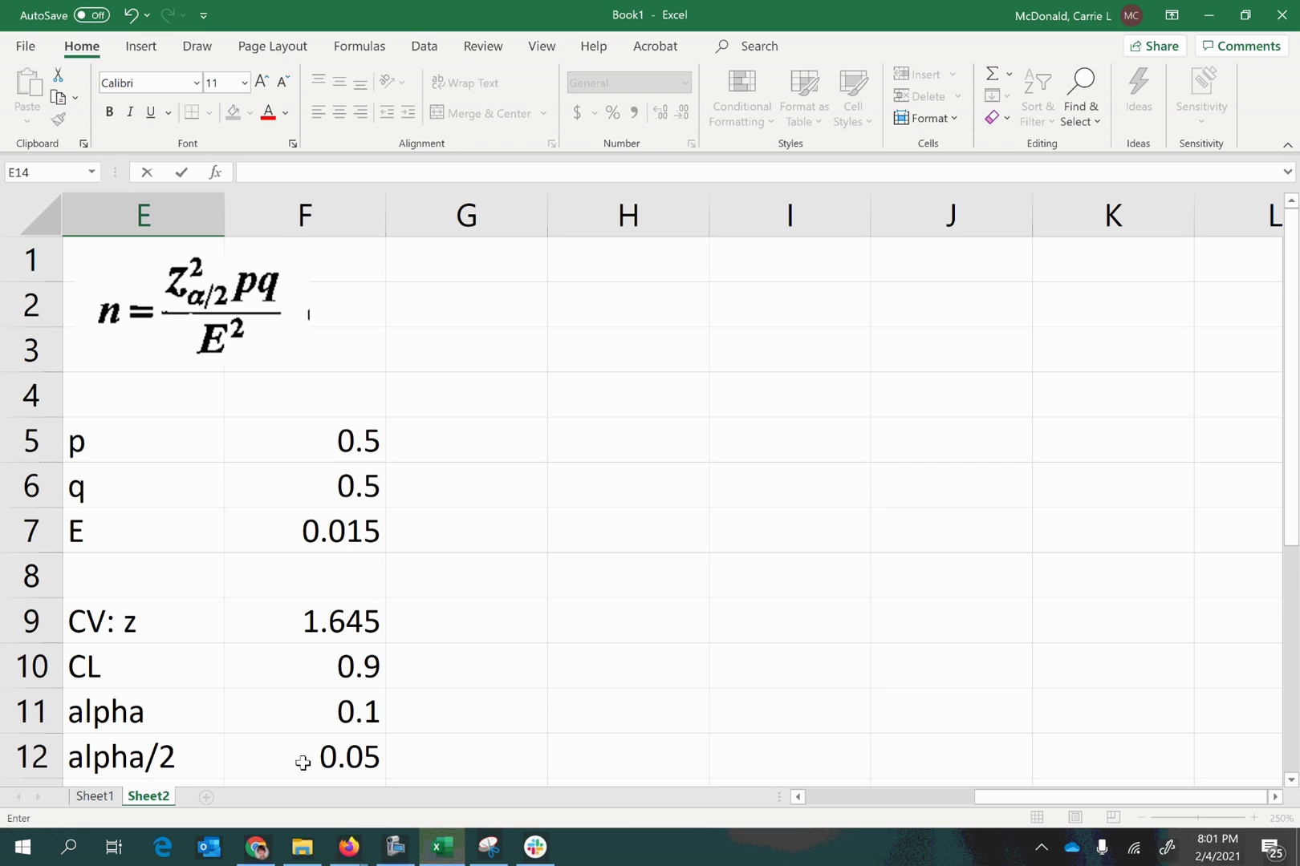
scroll(269, 728, "down", 1)
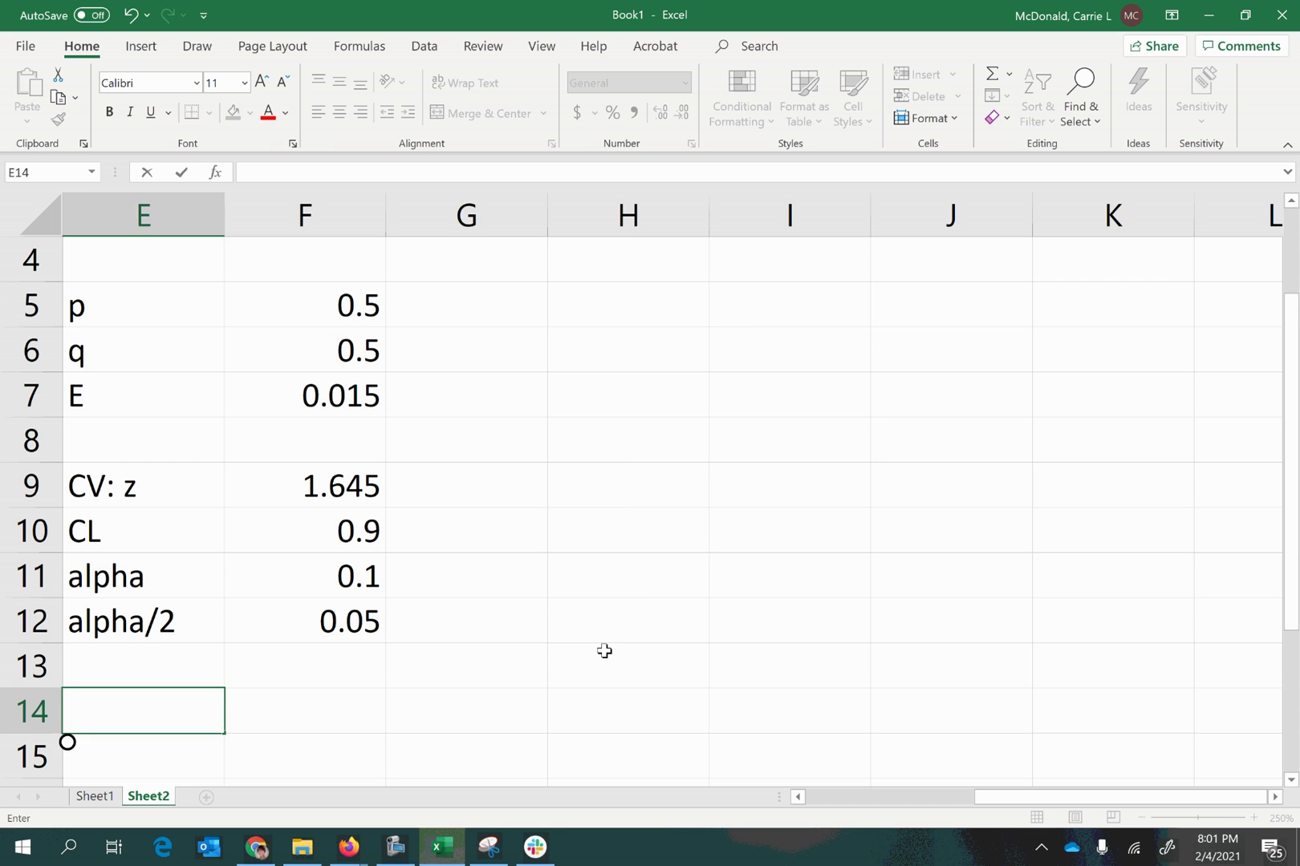
left_click(516, 630)
scroll(513, 622, "down", 2)
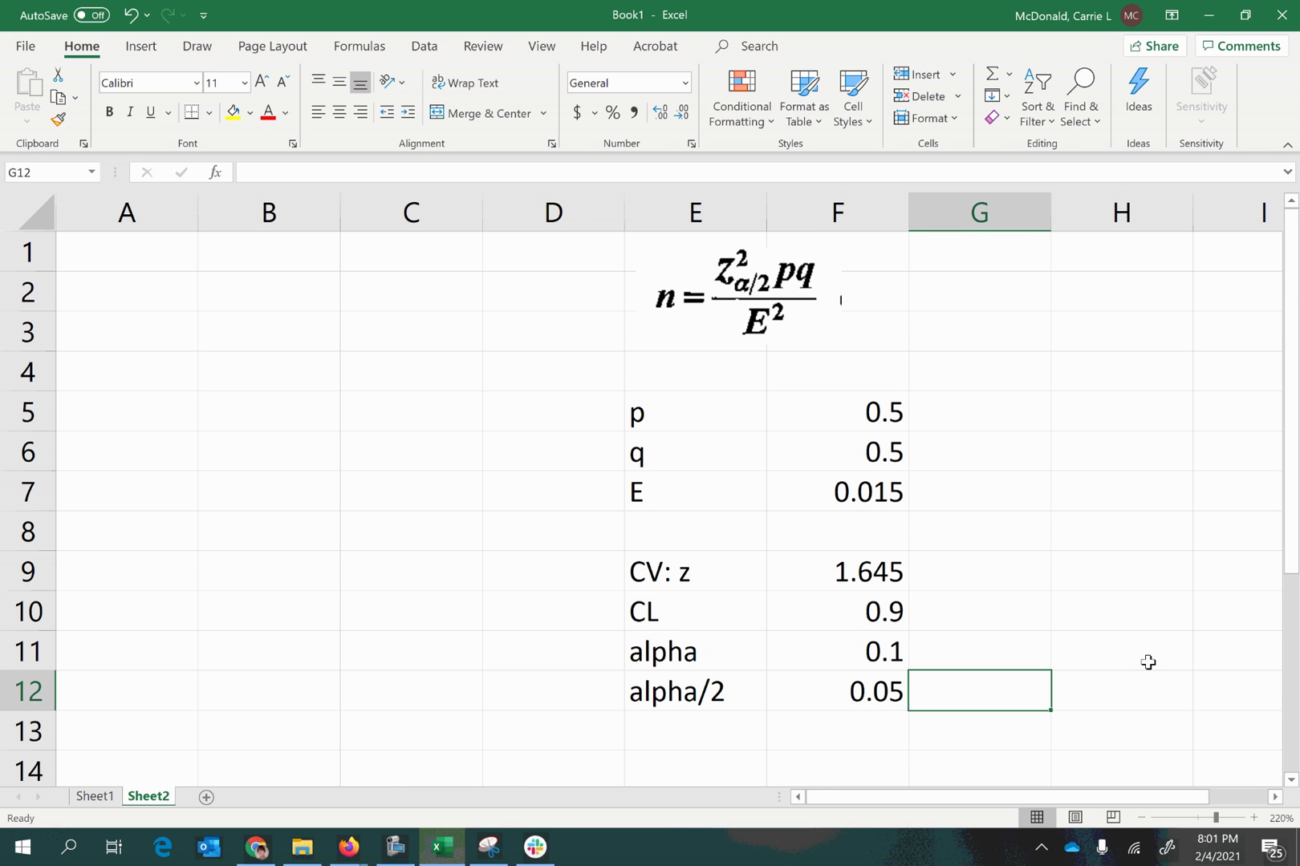
left_click(1265, 798)
left_click_drag(1067, 798, 955, 802)
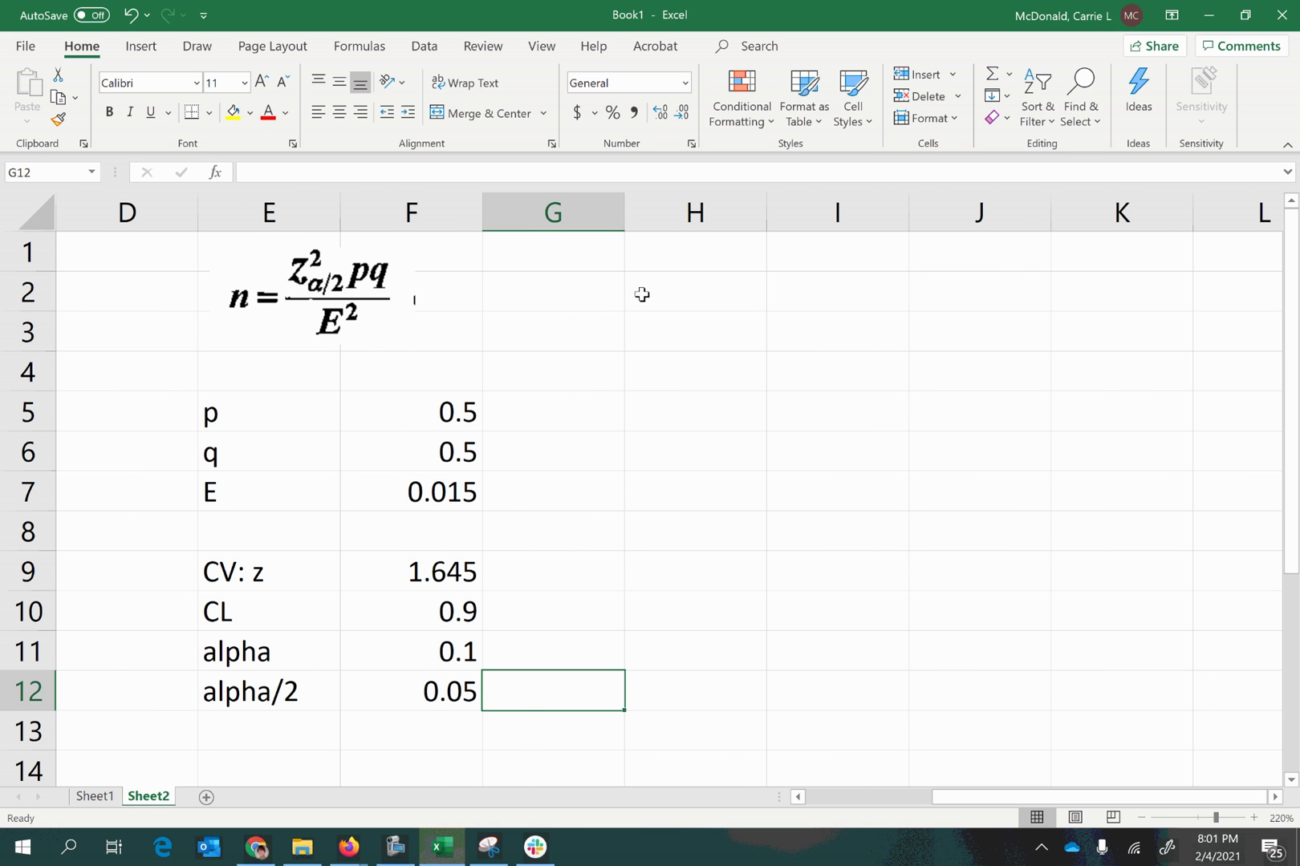
Step: Label G2 as n= and start H2's formula =()/() with the z value from F9
left_click(642, 295)
key("Left")
type("n=")
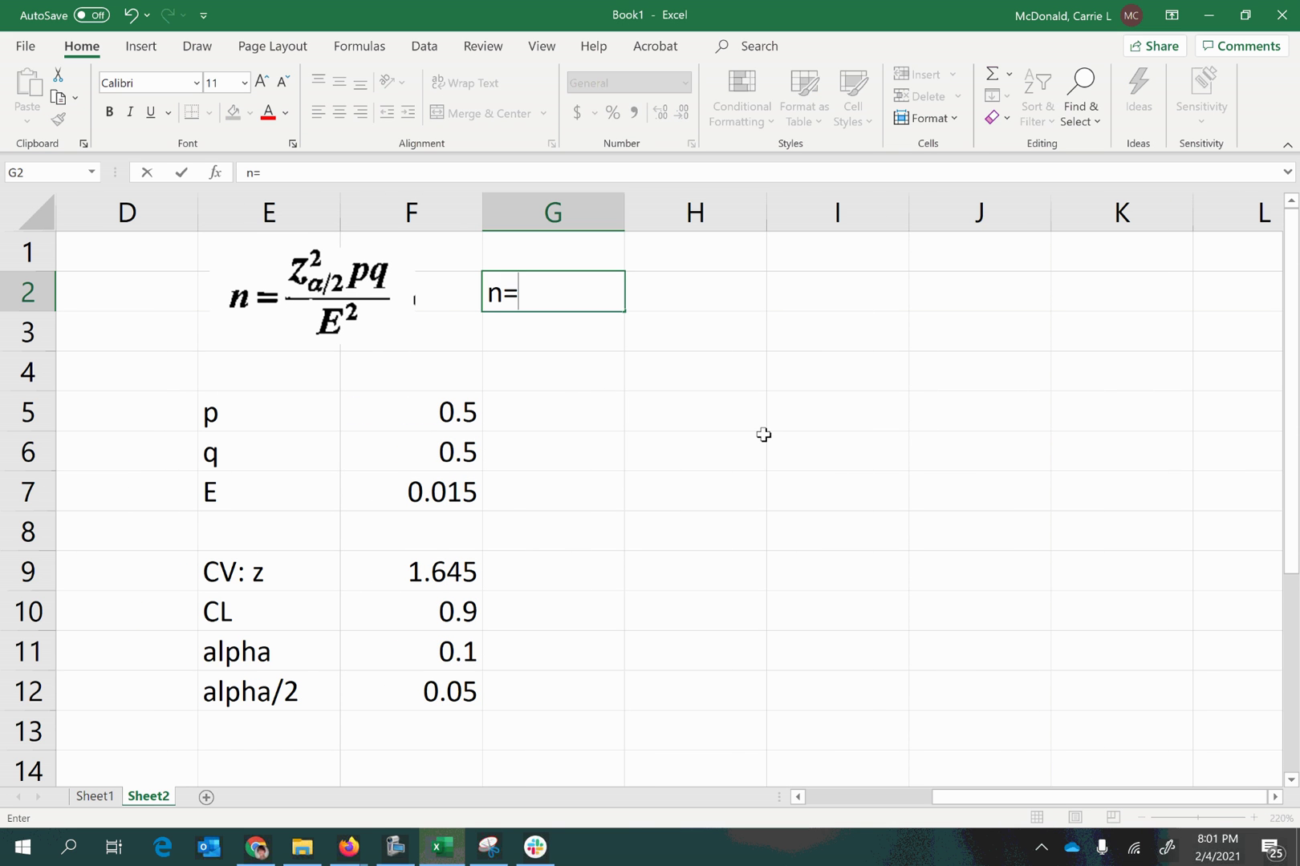
key("Tab")
type("=")
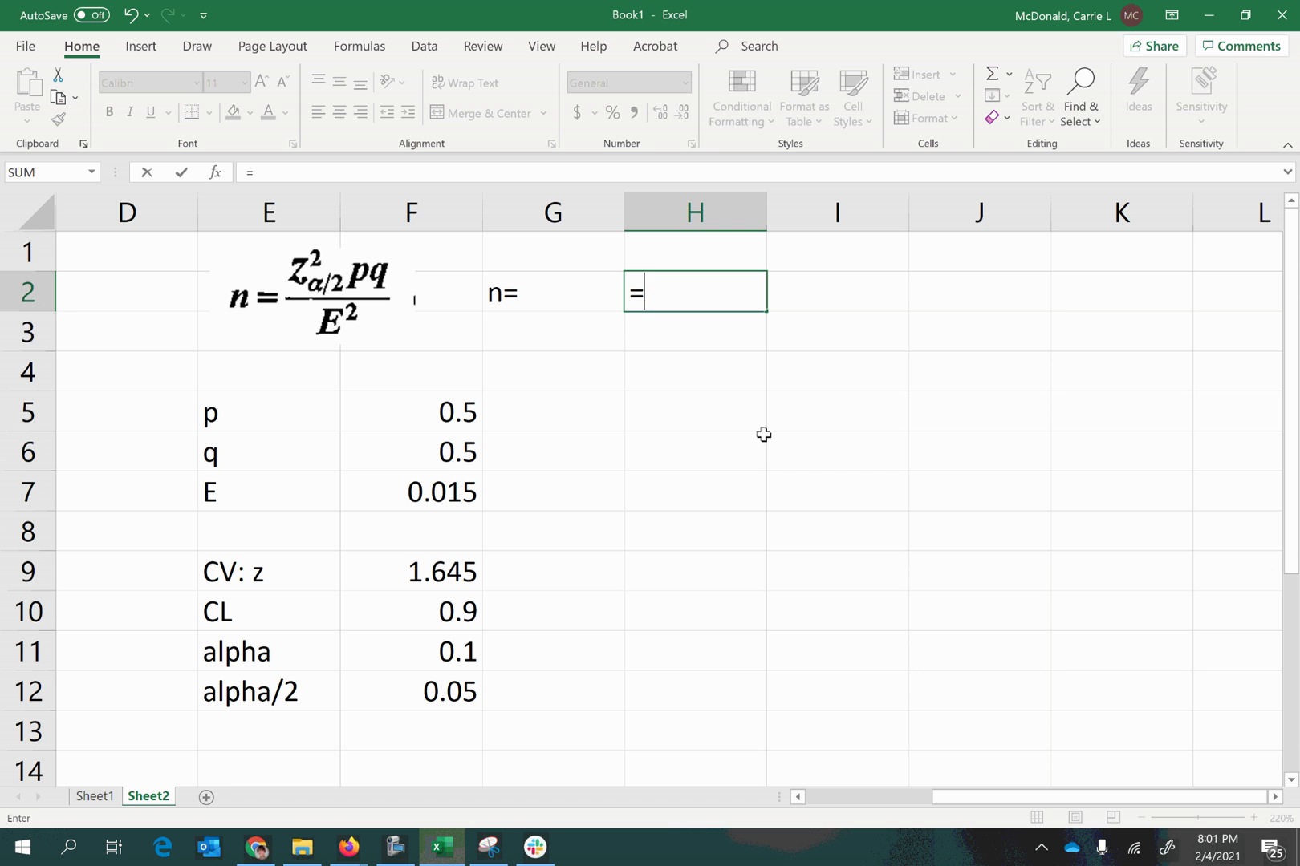
type("()/()")
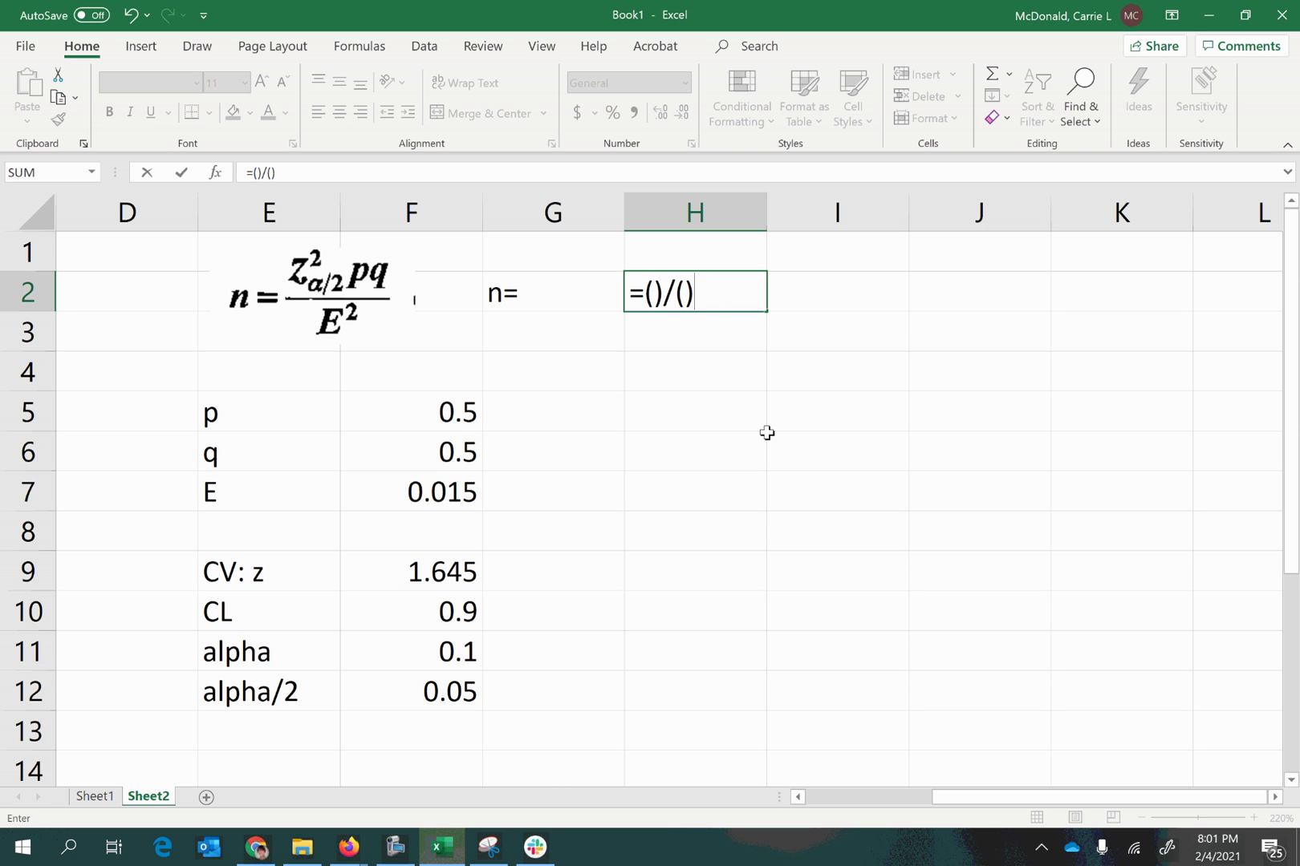
left_click(654, 293)
left_click_drag(313, 740, 433, 530)
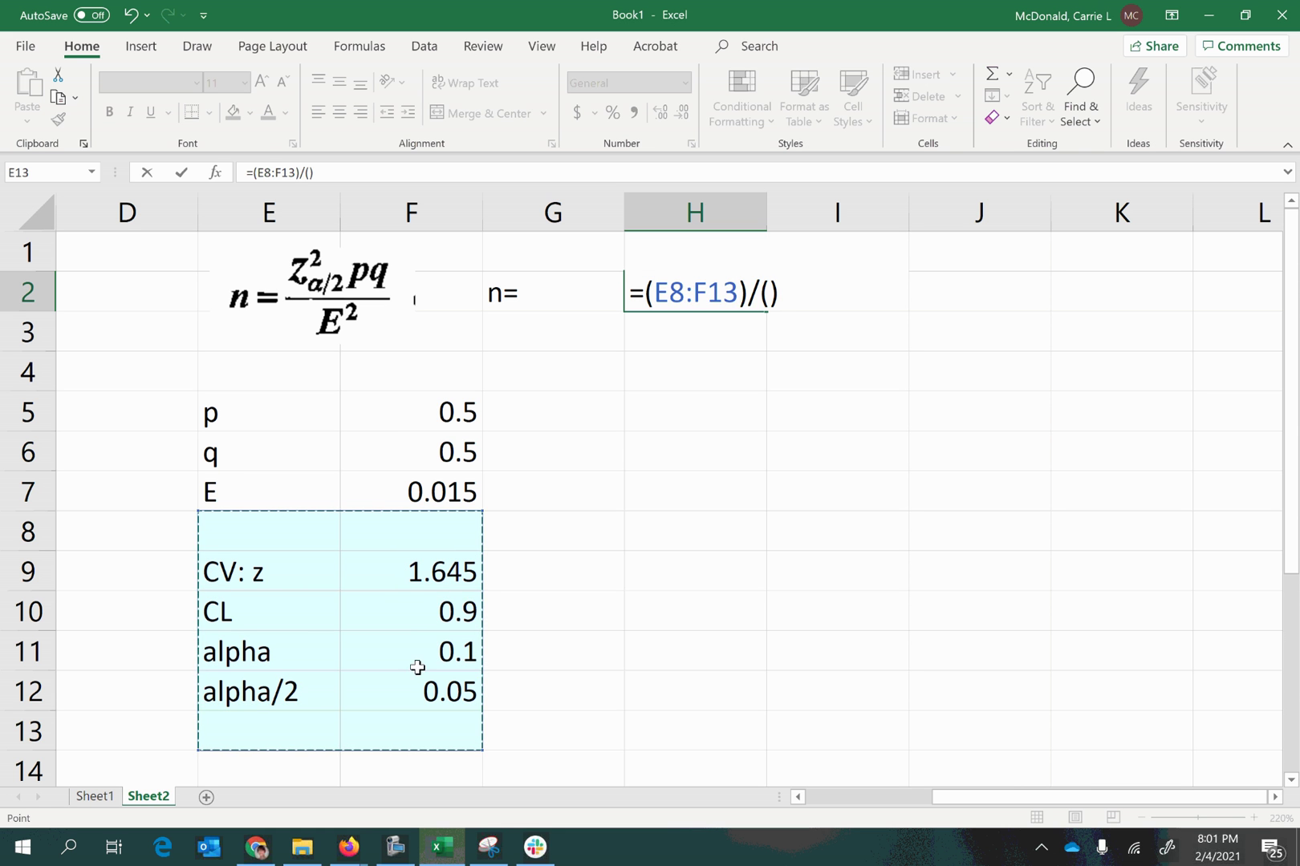
left_click(406, 578)
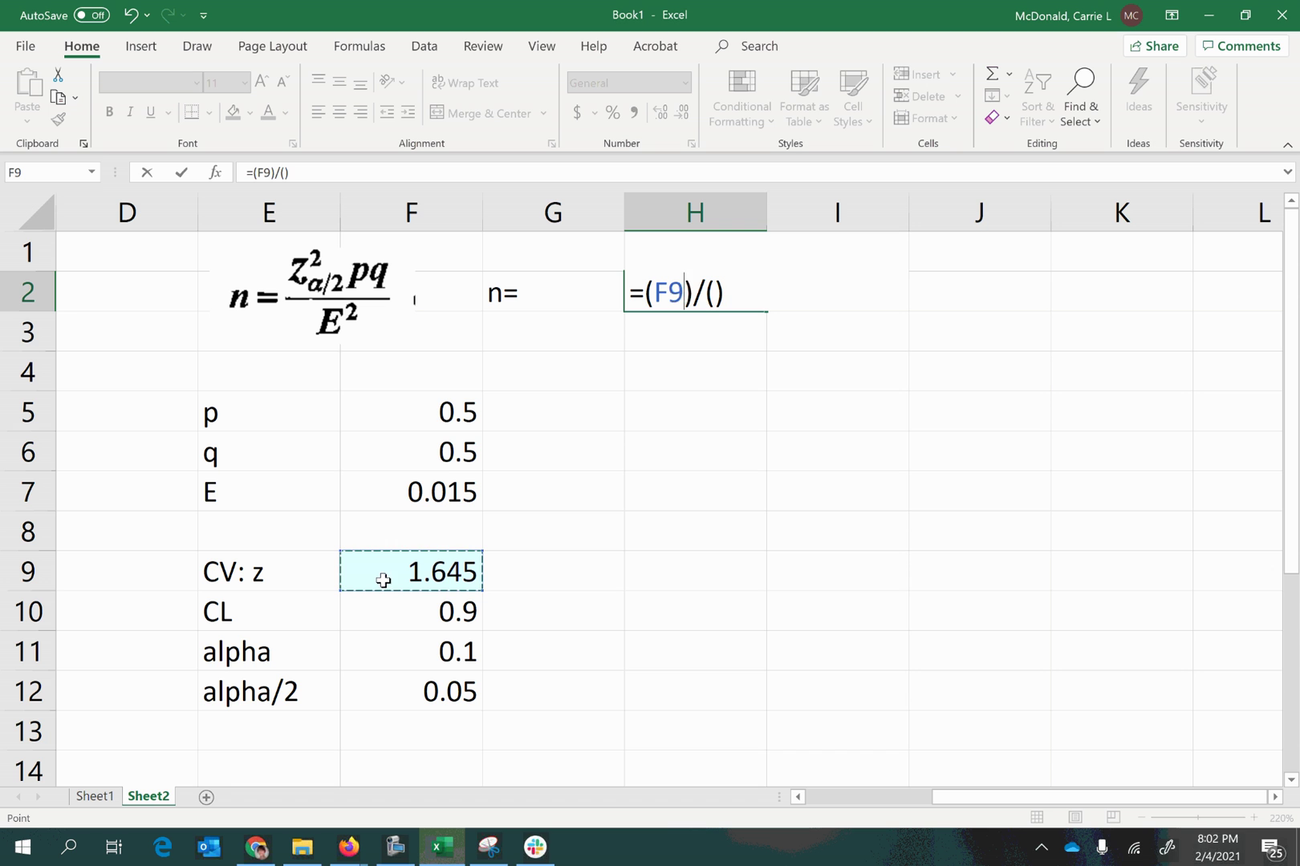
Step: Complete H2 as =(F9^2*F5*F6)/(F7^2), returning a sample size of 3006.694
type("^2")
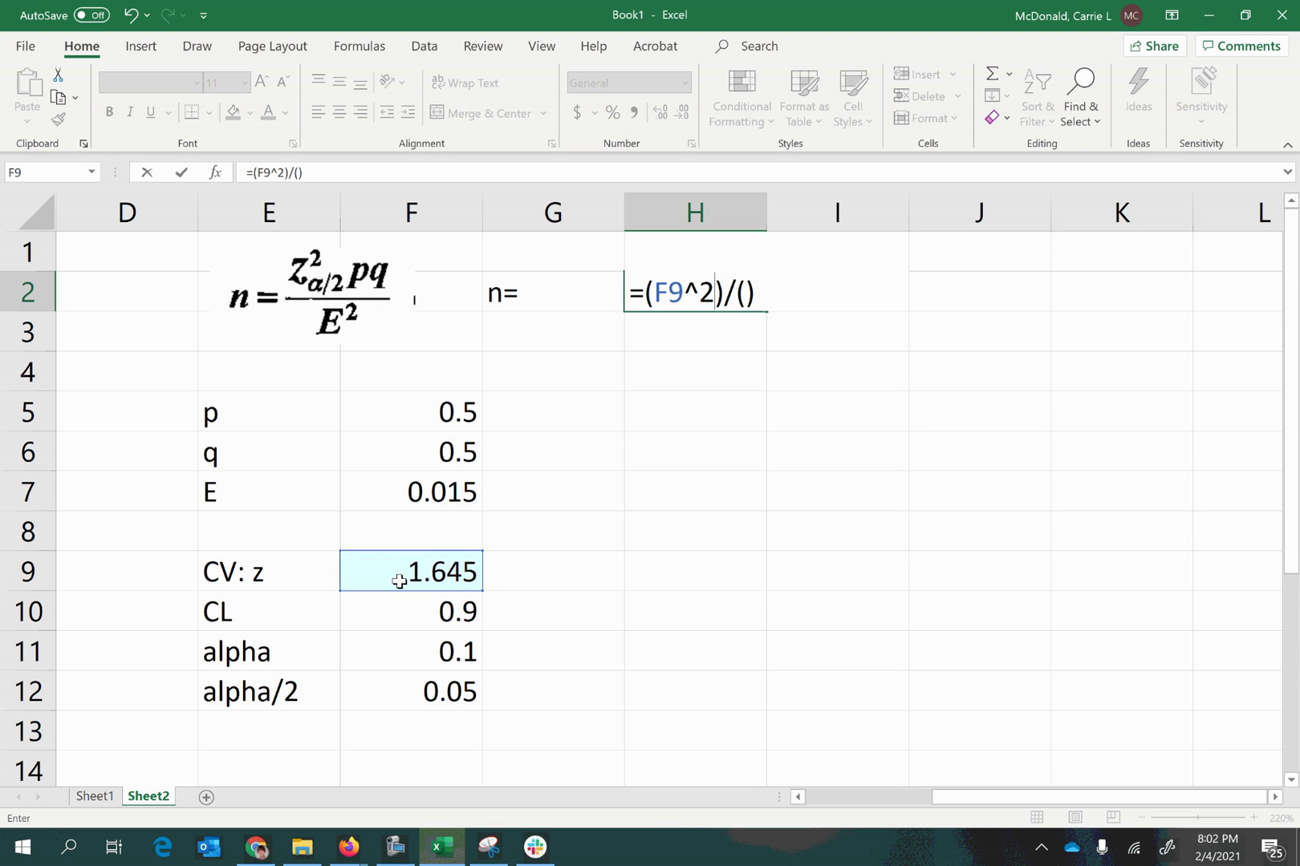
type("*")
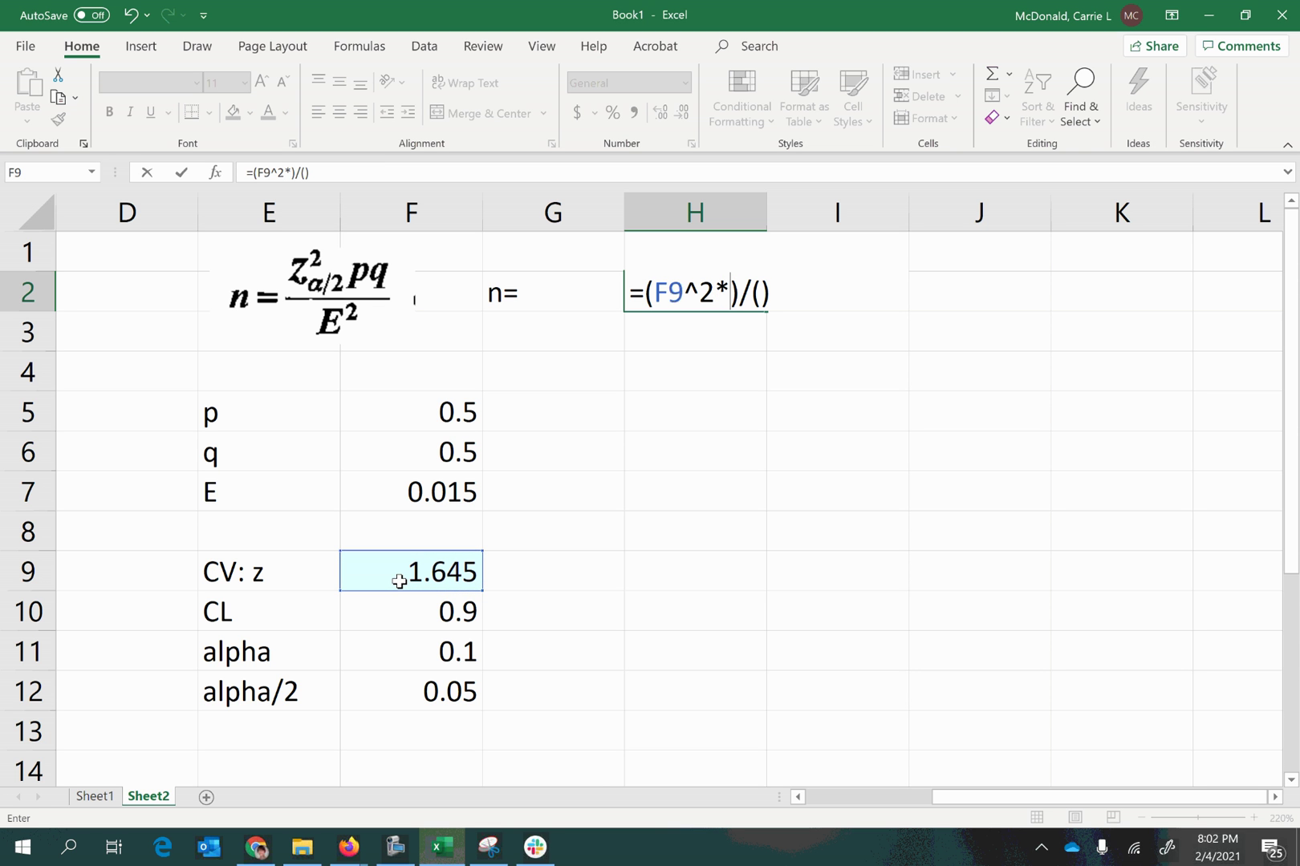
left_click(434, 406)
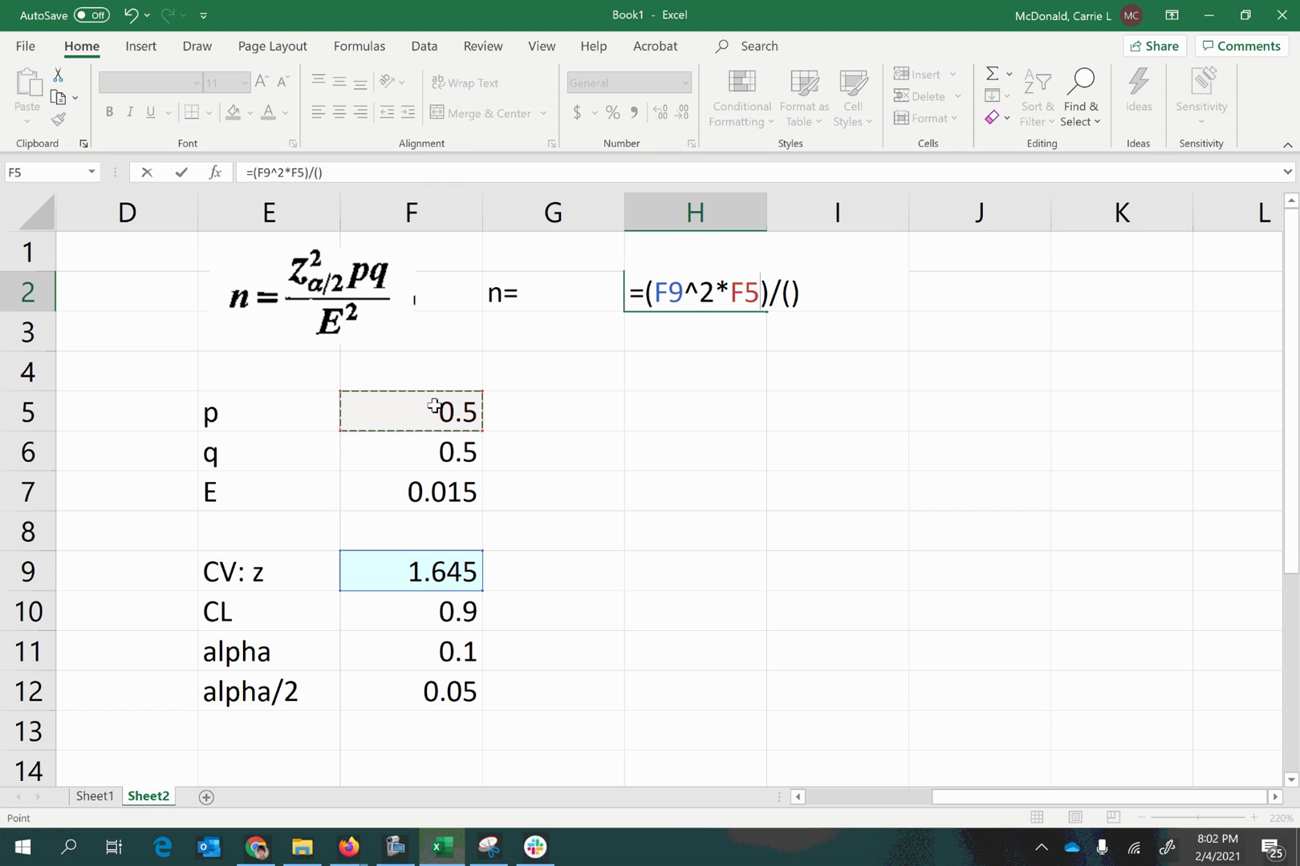
type("*")
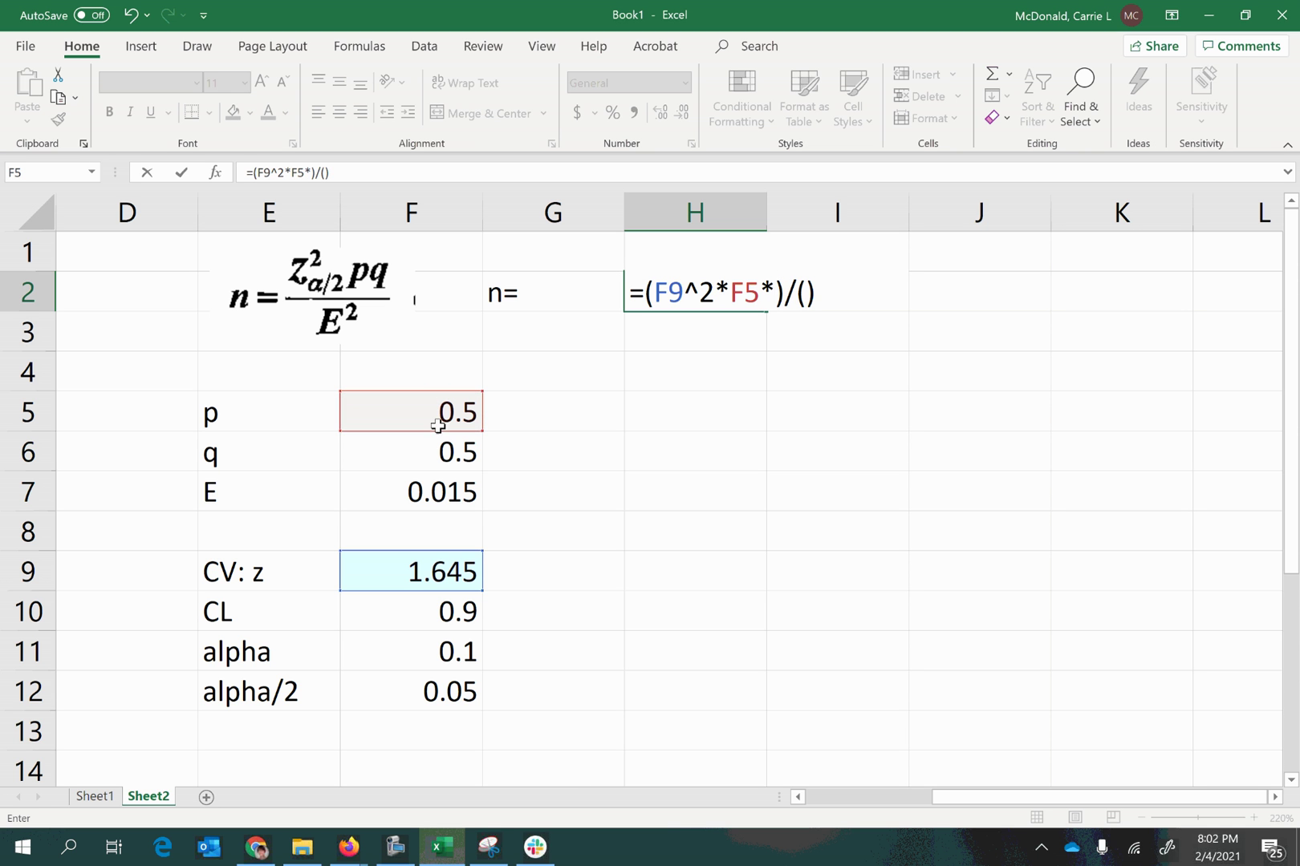
left_click(431, 453)
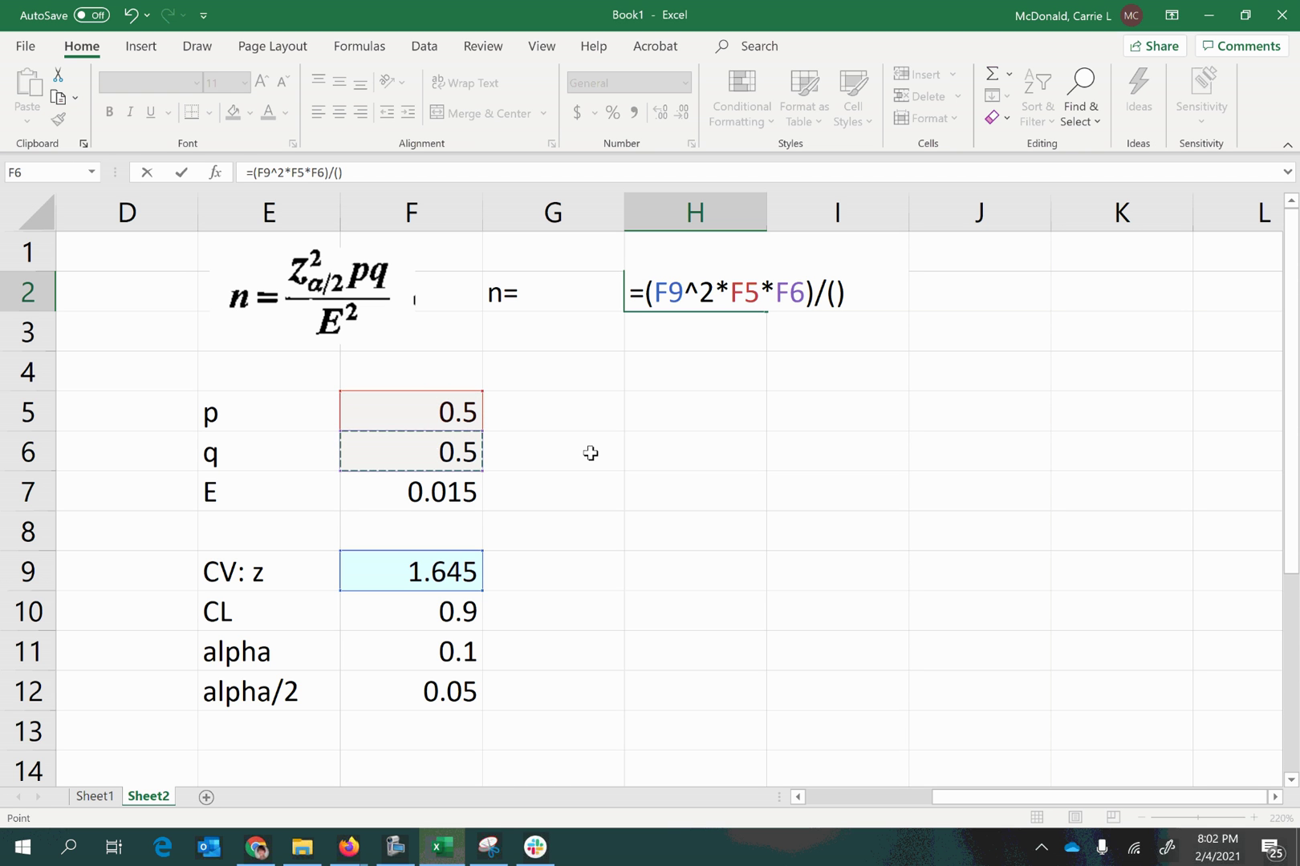
left_click(835, 293)
left_click(421, 495)
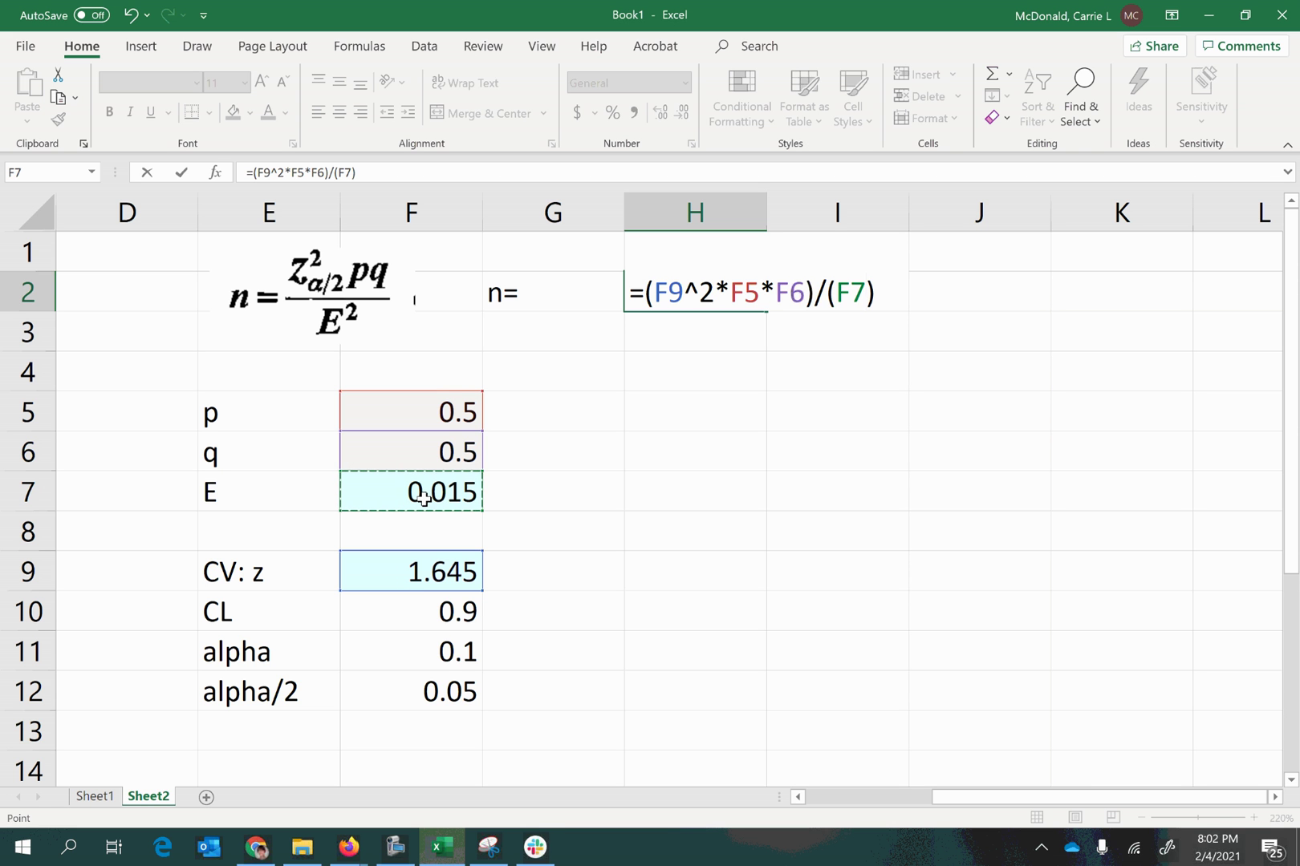
type("^2")
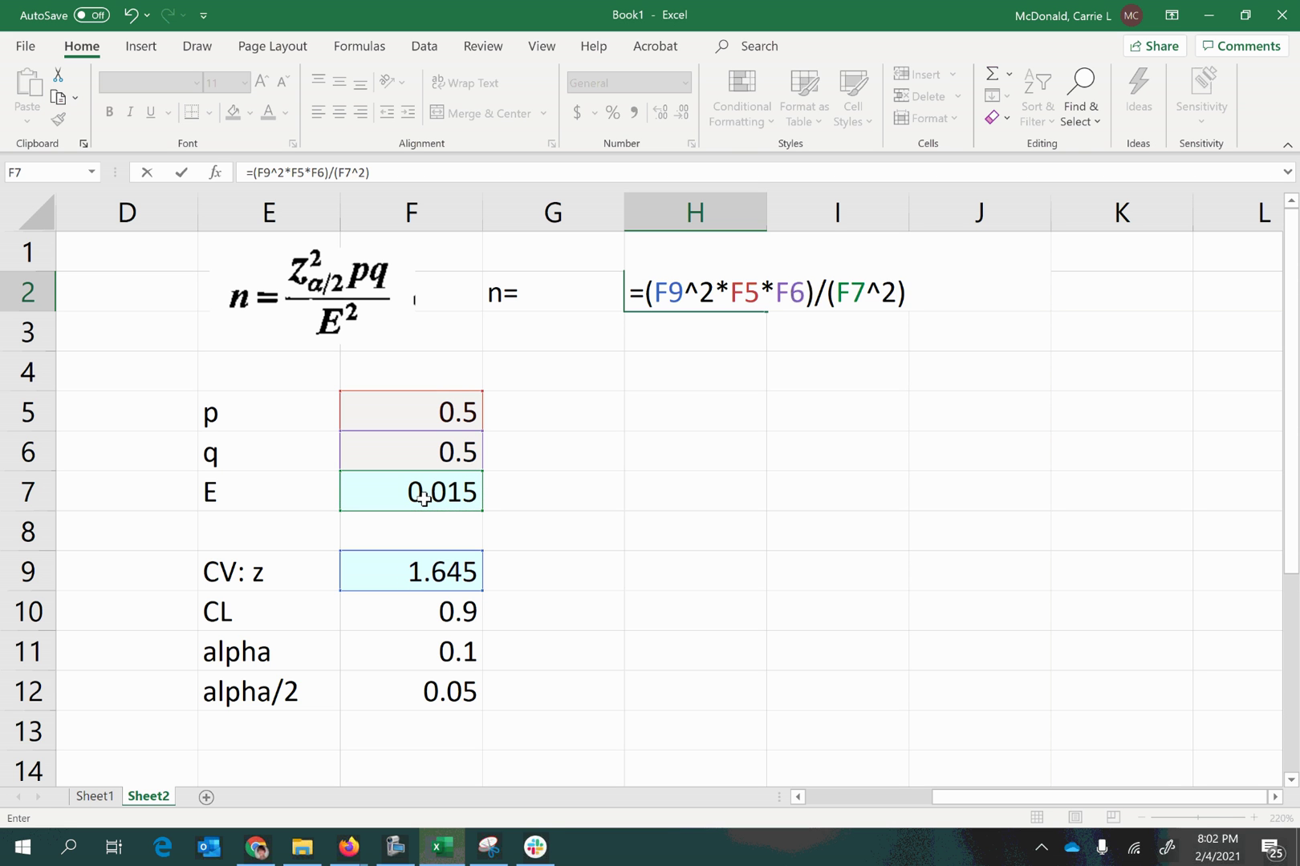
key("Return")
left_click(670, 290)
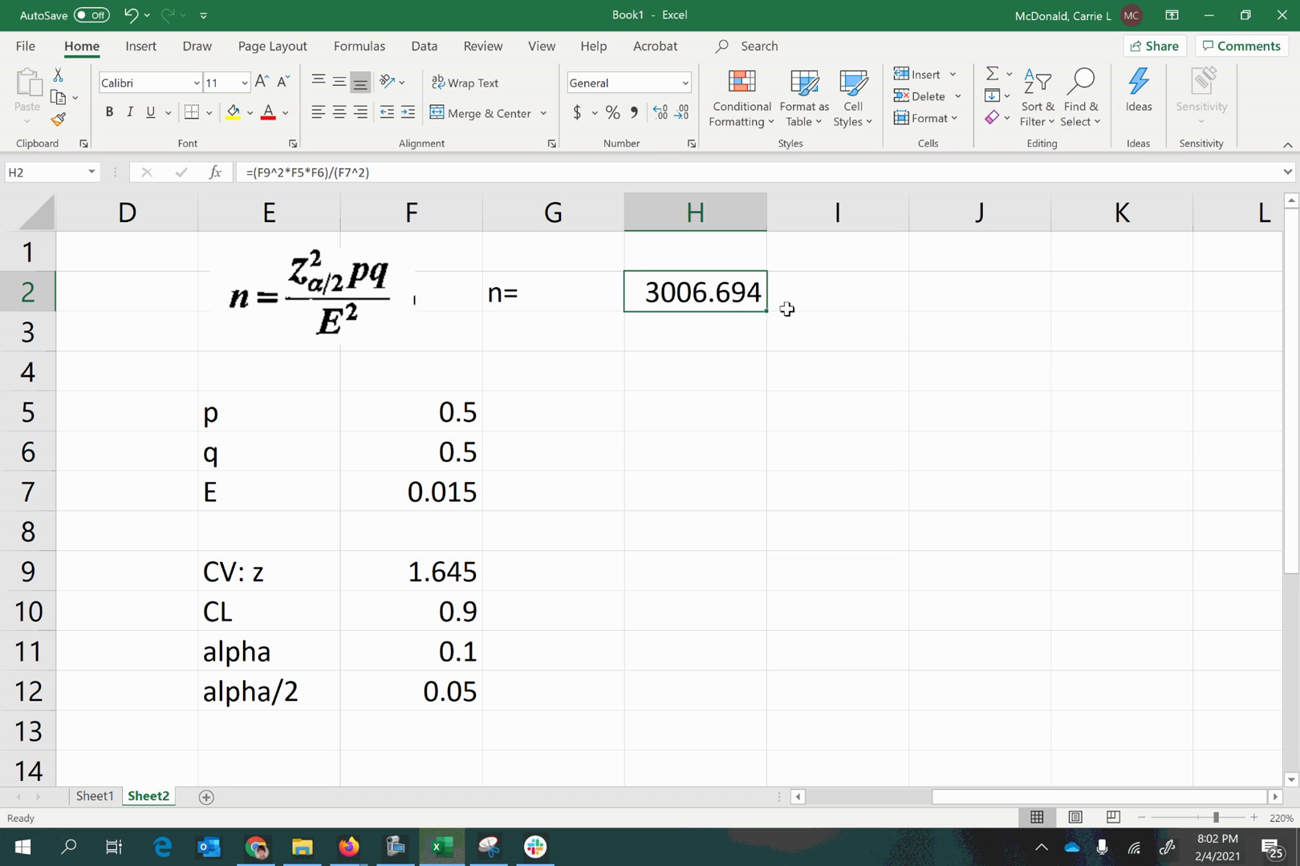
Step: Enter 3007, the sample size 3006.694 rounded up, in cell I2
left_click(527, 300)
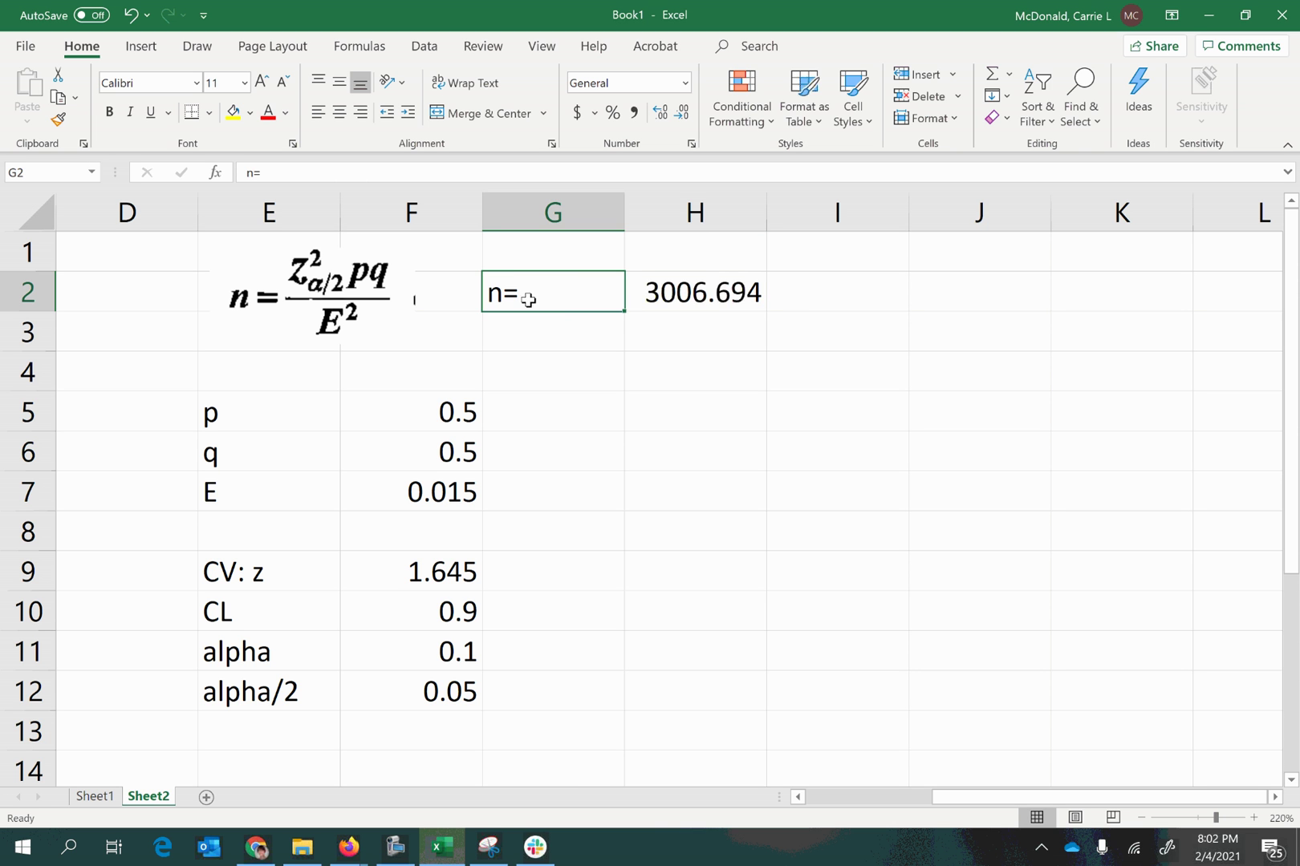
left_click(701, 298)
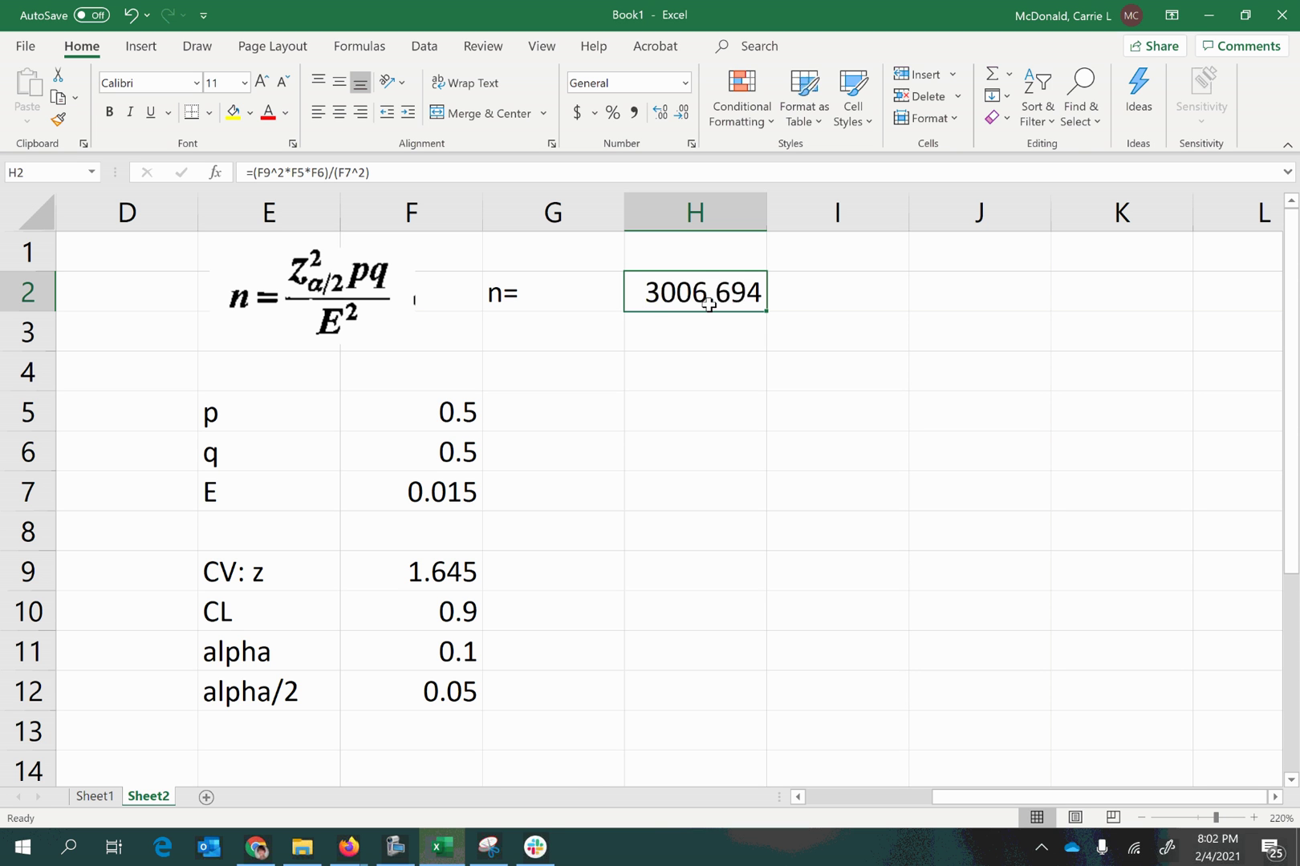
left_click(852, 300)
type("3007")
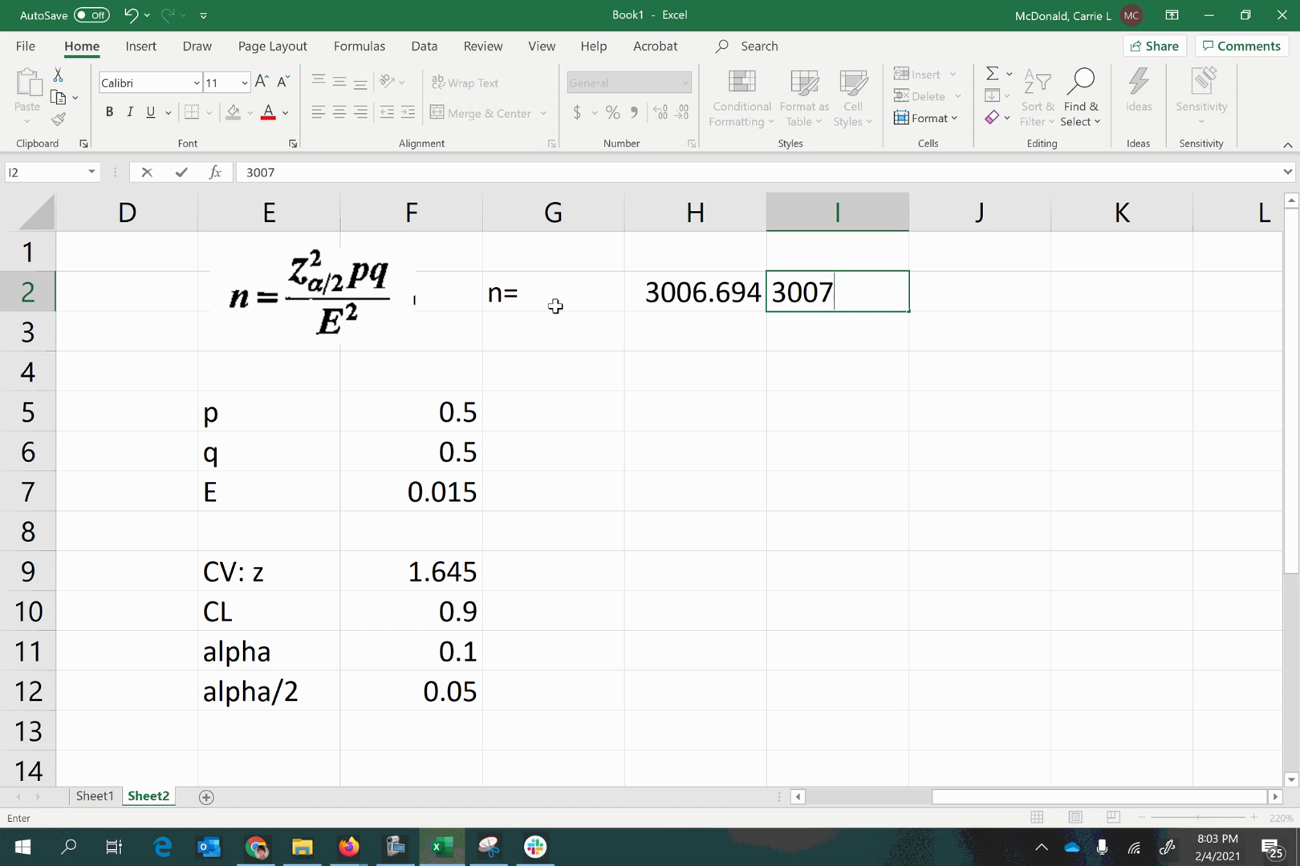
left_click(555, 306)
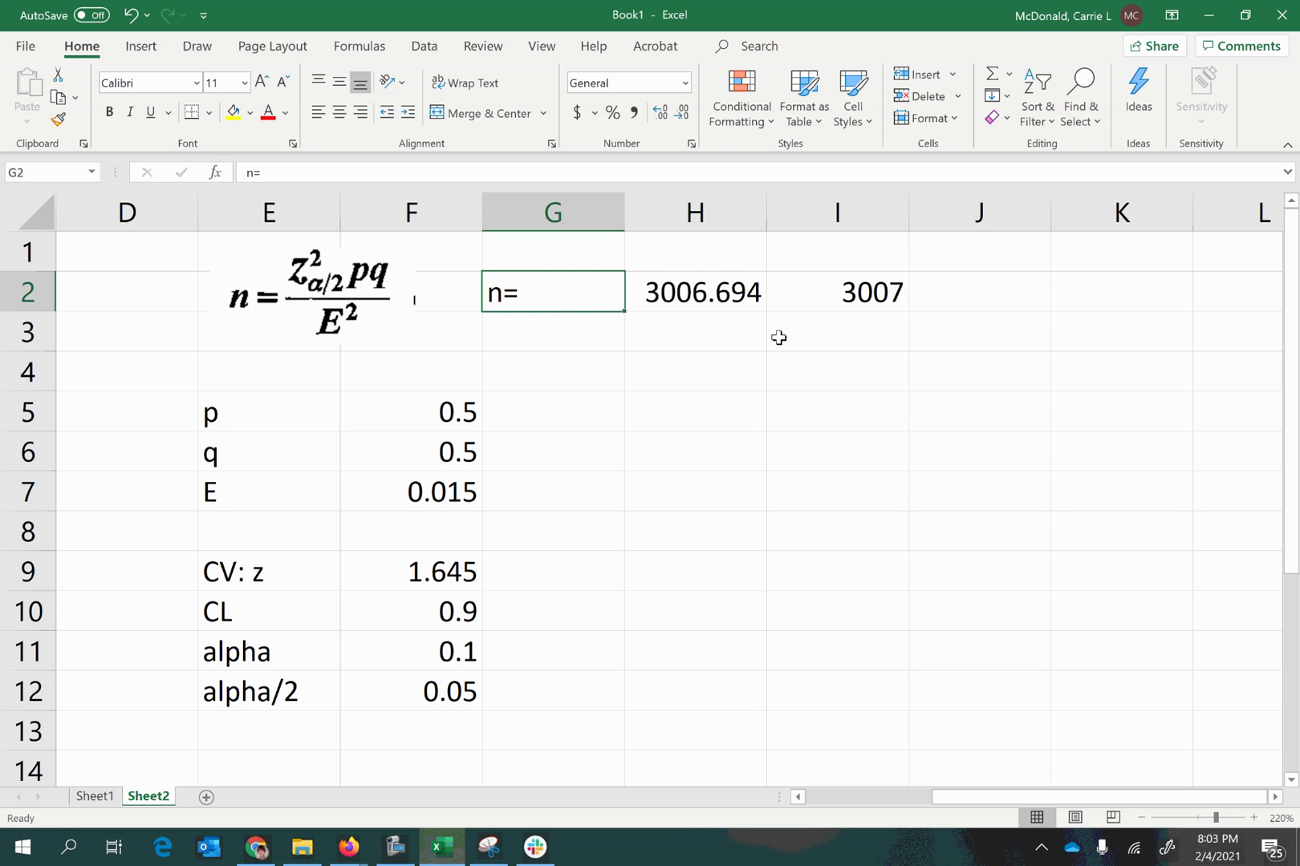
left_click(850, 294)
Step: Copy 3007 from I2 and paste it into Lumen OHM's n answer box, then submit
key("ctrl+c")
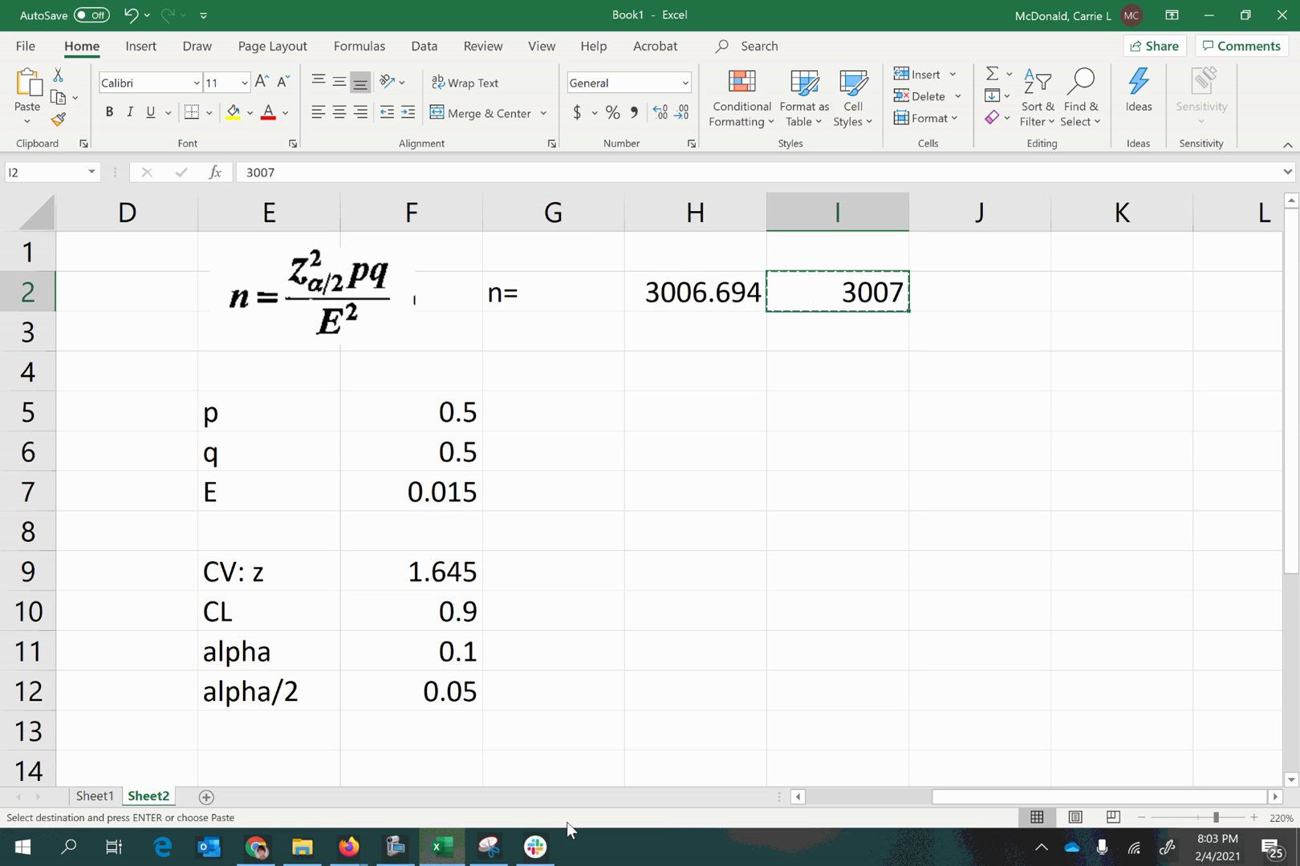
mouse_move(348, 847)
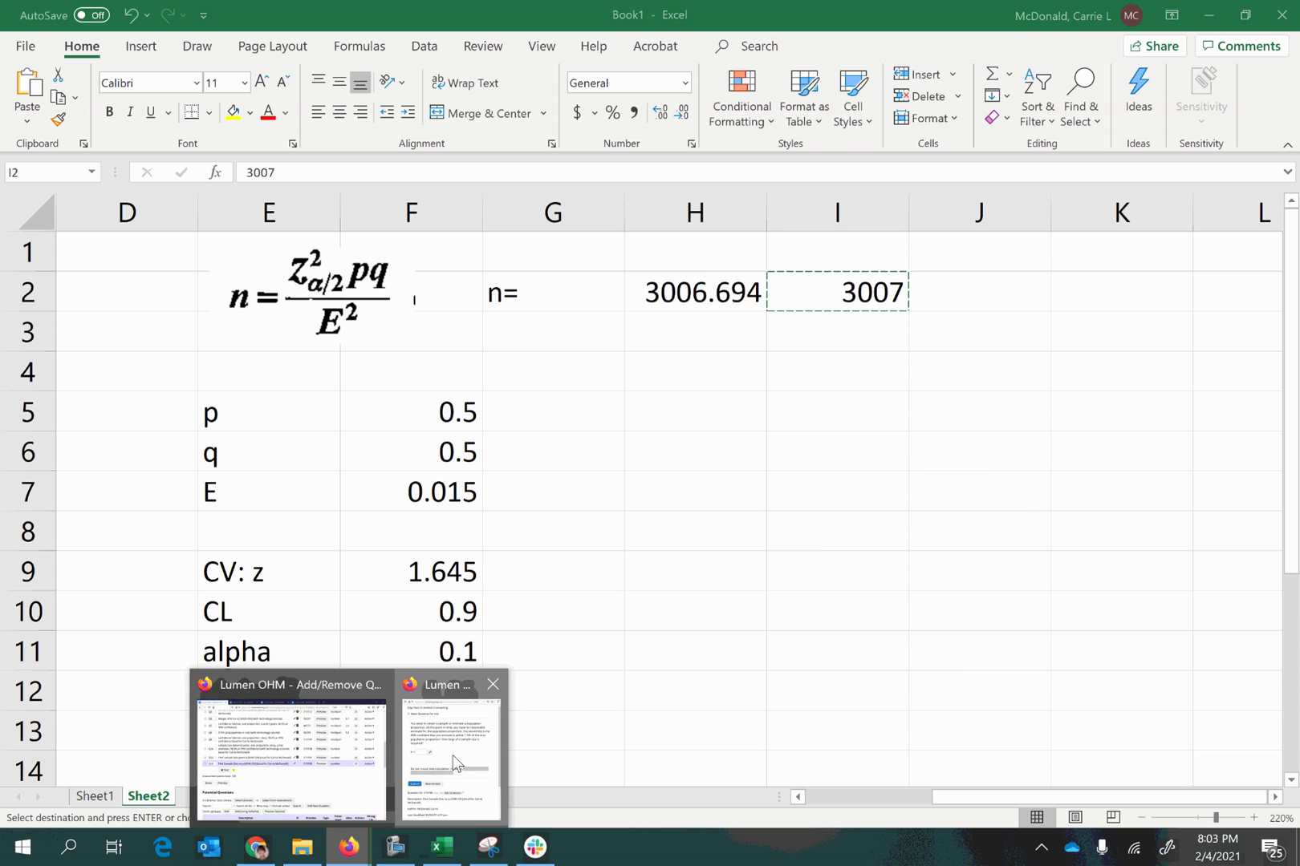
left_click(494, 754)
left_click(780, 375)
key("ctrl+v")
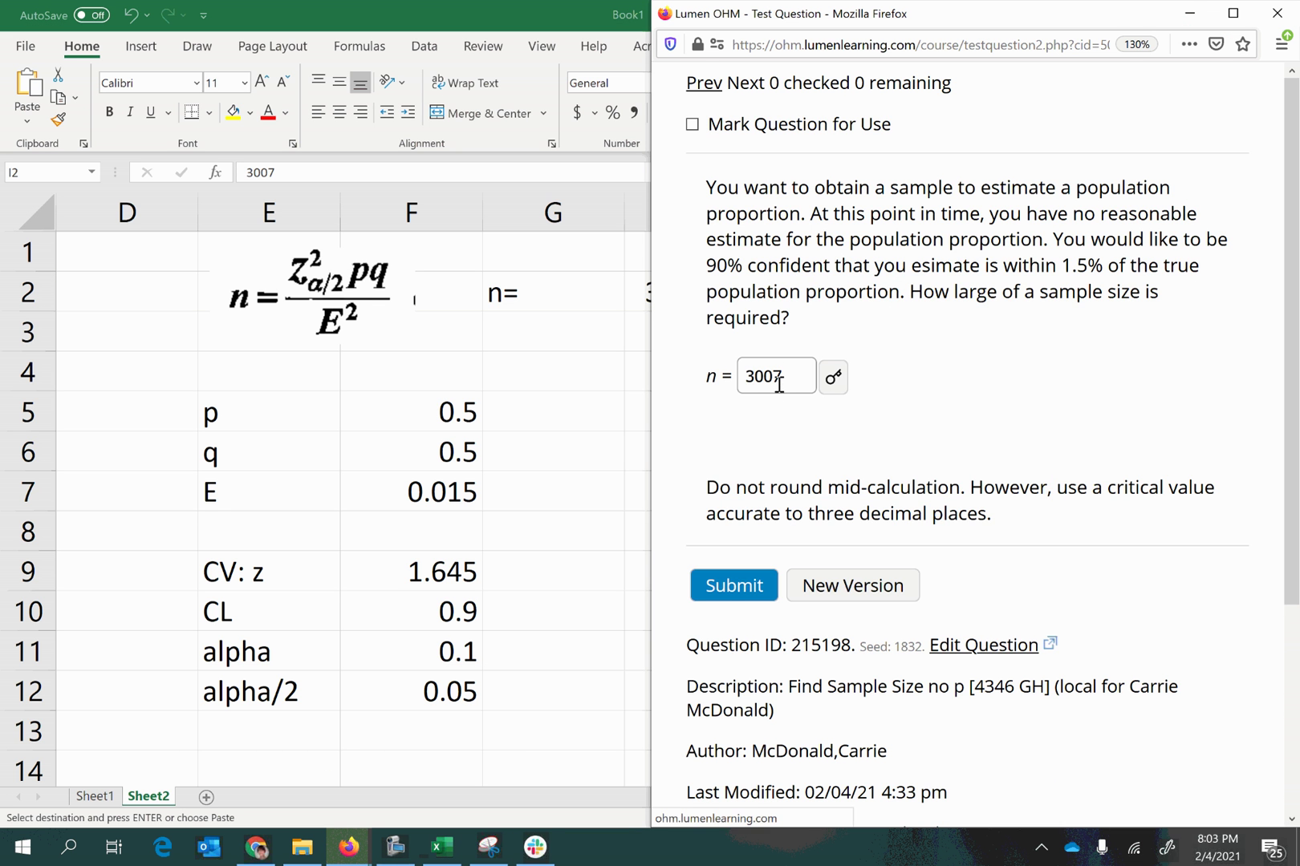
key("Return")
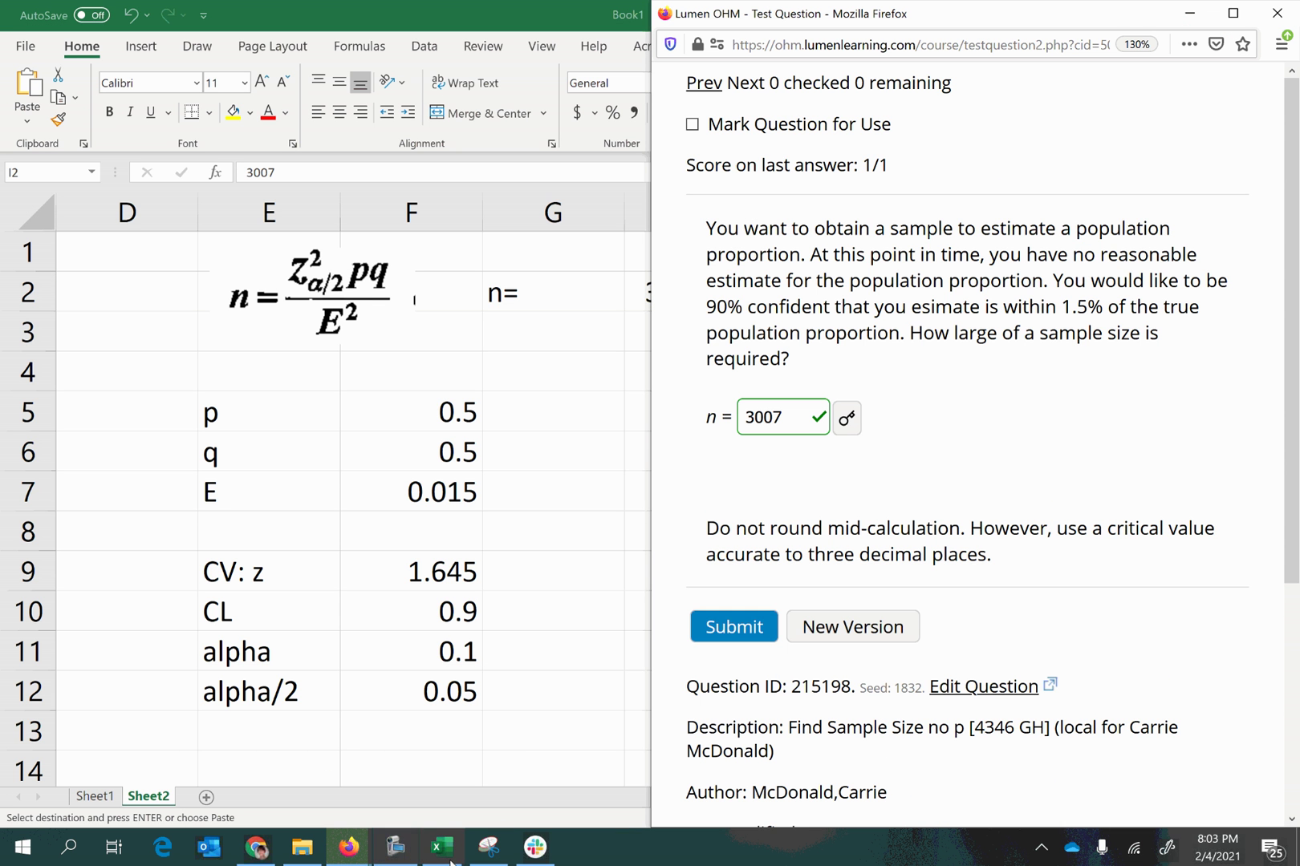